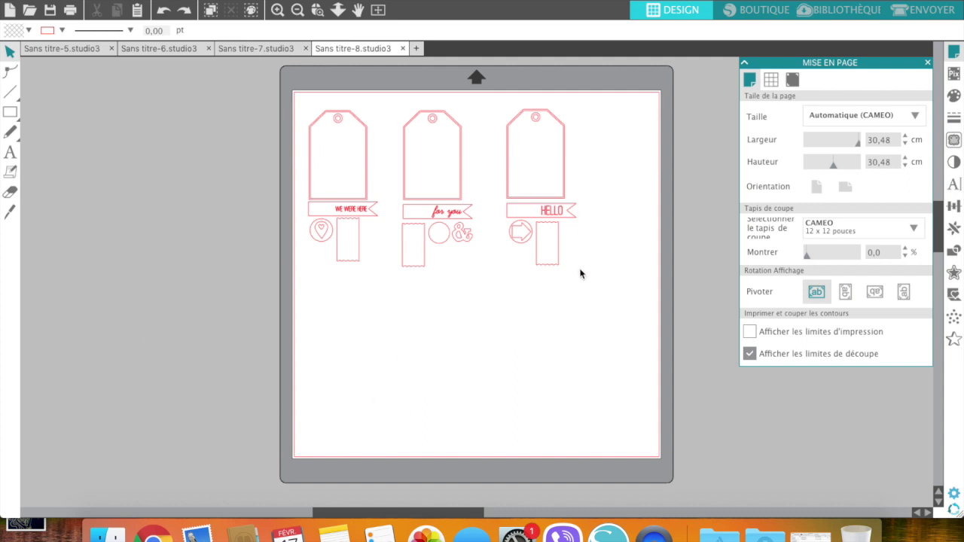
# Check the 3 tags design in the library, then return to the design page.
pyautogui.click(839, 11)
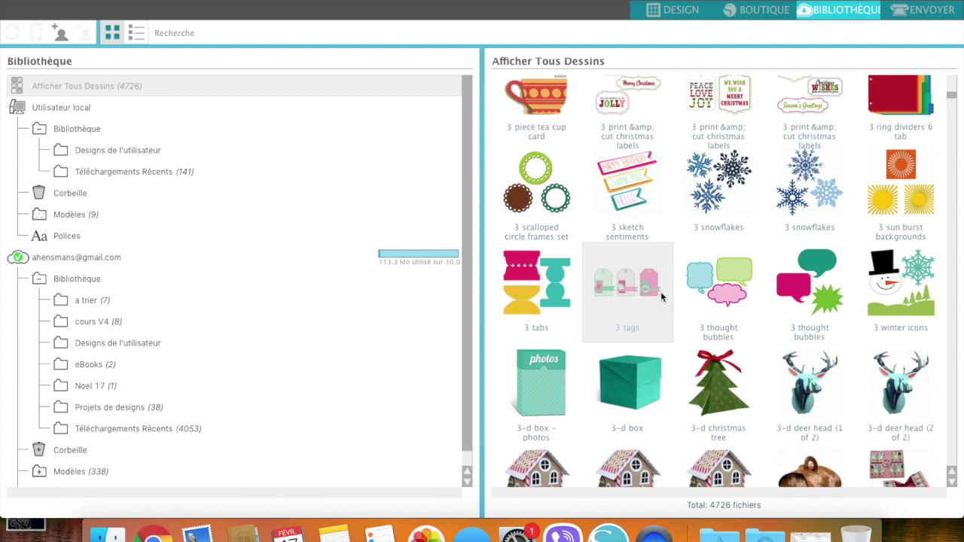
pyautogui.click(682, 11)
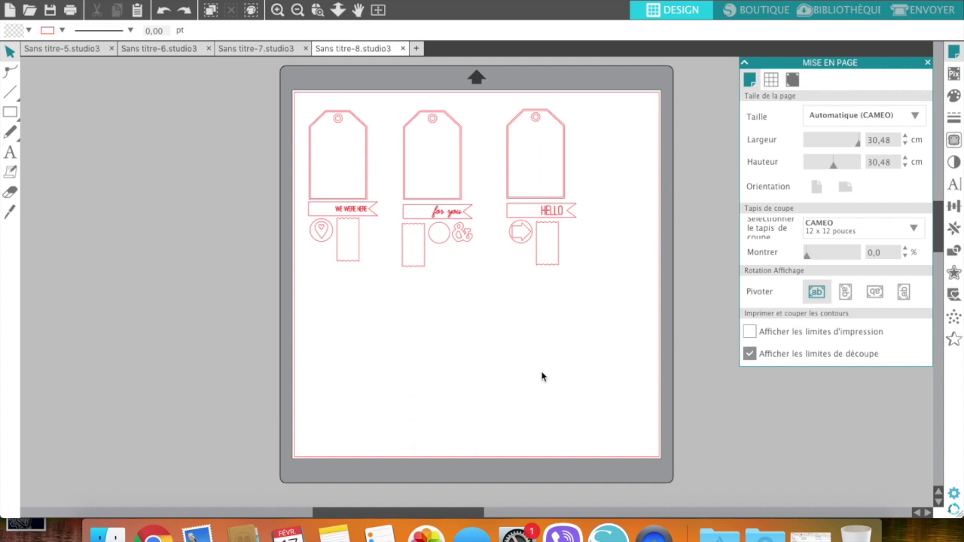
# Move the whole three-tag design toward the middle of the page and ungroup it.
pyautogui.rightClick(526, 238)
pyautogui.press('Escape')
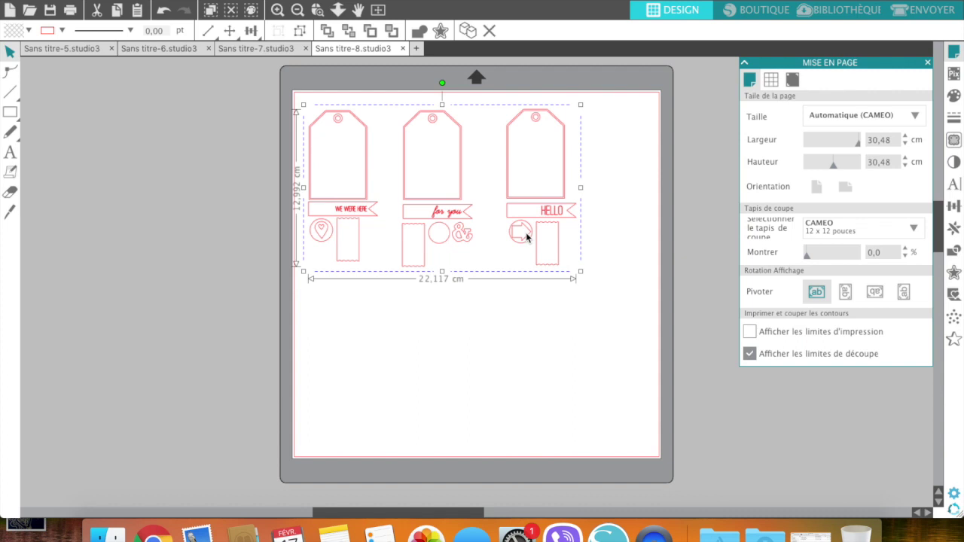
pyautogui.moveTo(511, 172); pyautogui.dragTo(549, 202)
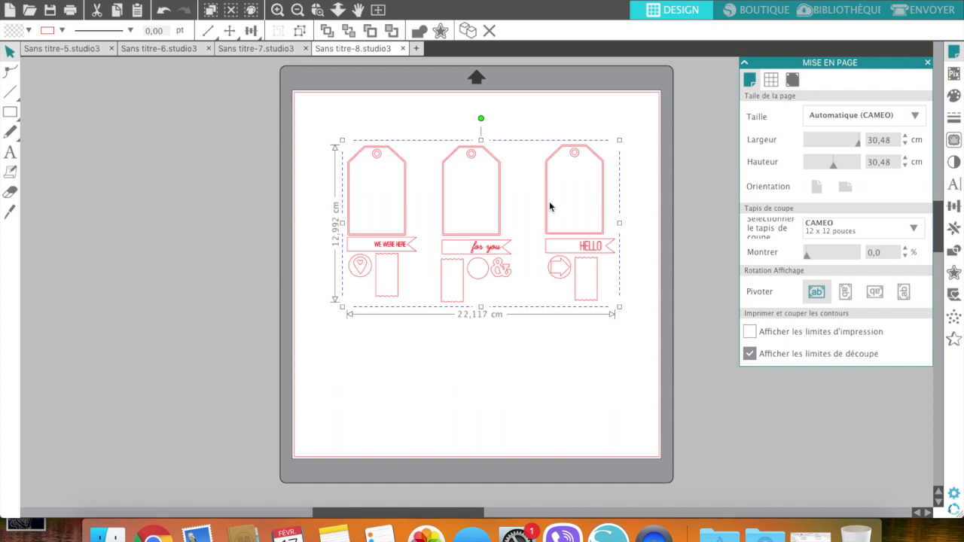
pyautogui.rightClick(549, 201)
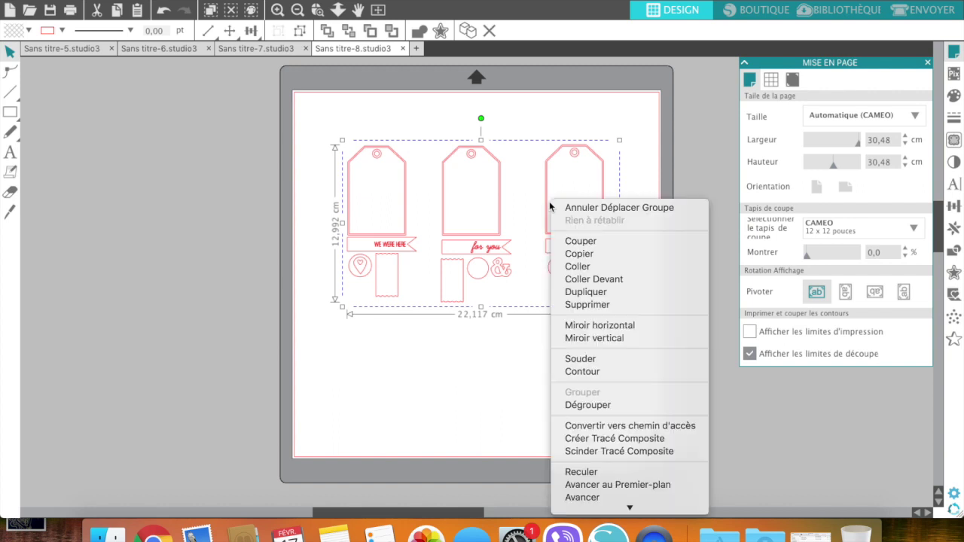
pyautogui.click(565, 406)
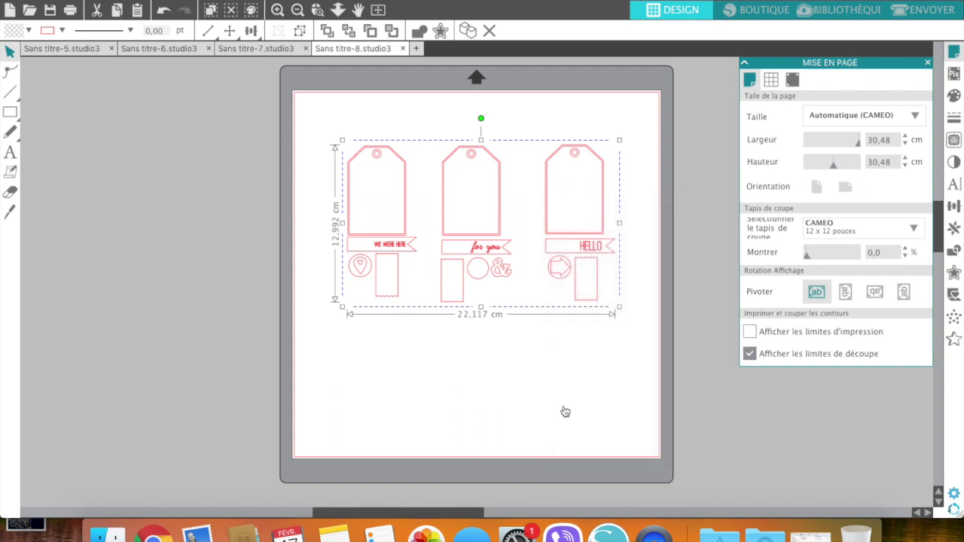
# Shift the HELLO tag group slightly to the right and ungroup all three tag groups into their separate pieces.
pyautogui.click(595, 370)
pyautogui.moveTo(554, 237); pyautogui.dragTo(578, 241)
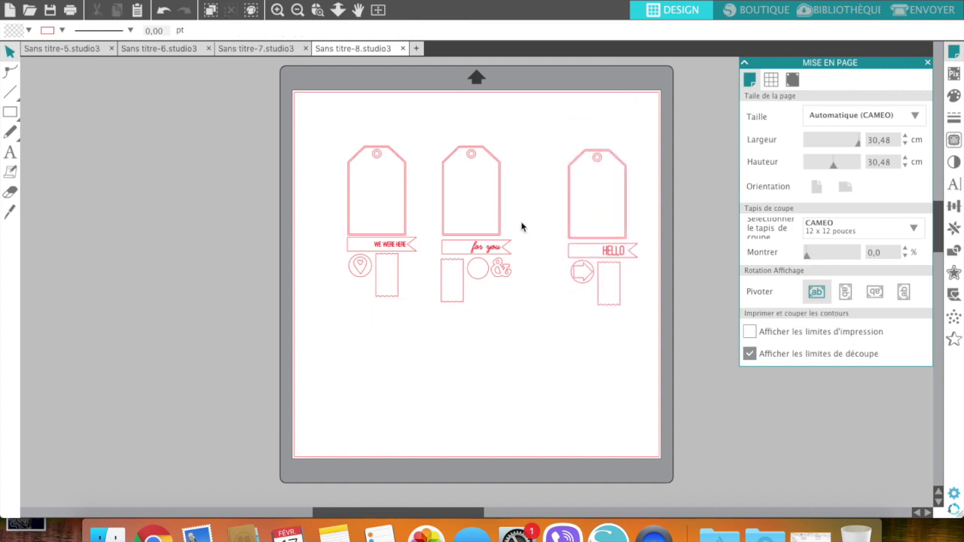
pyautogui.click(329, 138)
pyautogui.moveTo(329, 138); pyautogui.dragTo(613, 307)
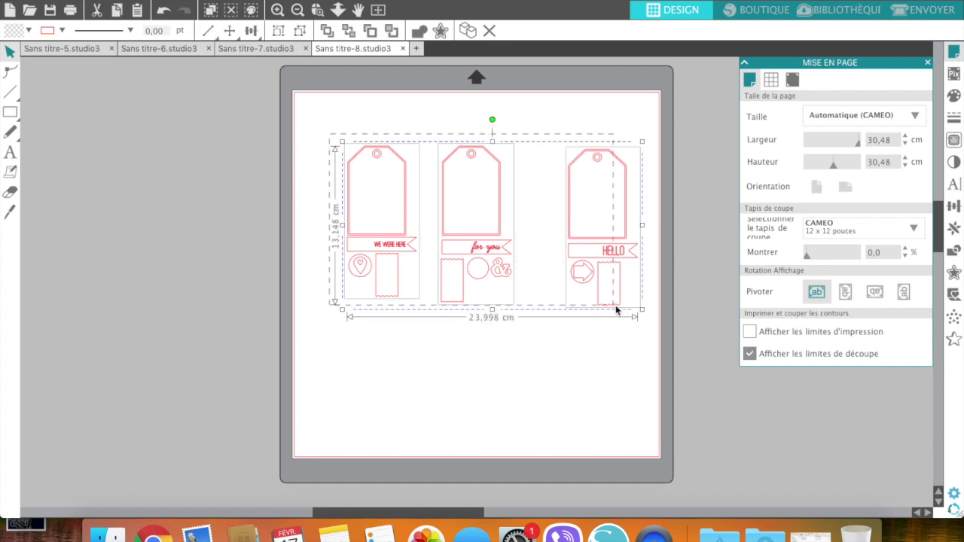
pyautogui.rightClick(508, 210)
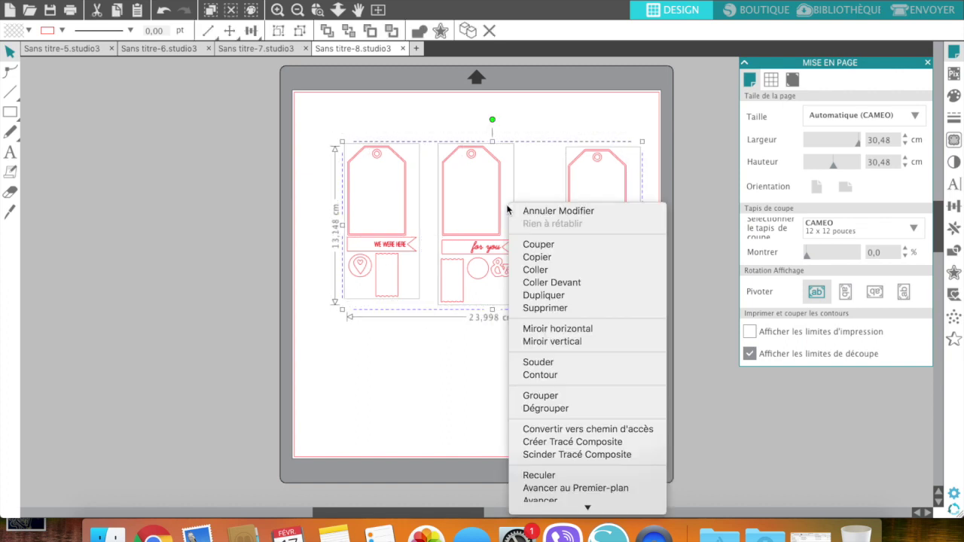
pyautogui.click(545, 408)
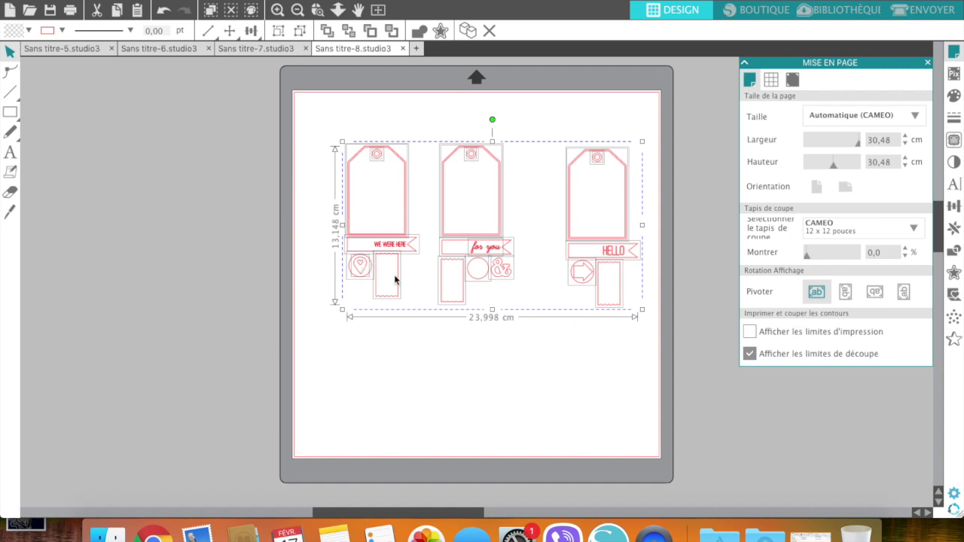
pyautogui.click(456, 359)
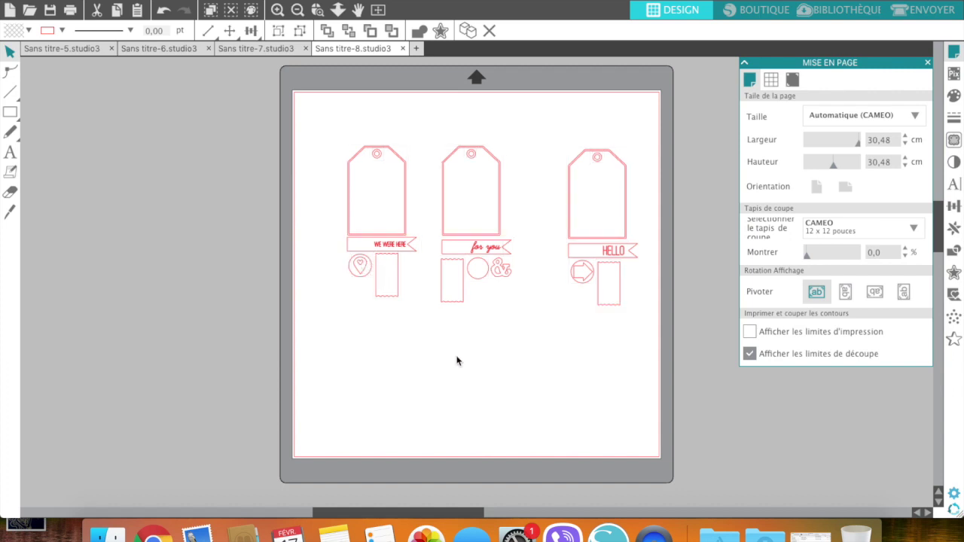
# Move the HELLO banner to the empty area below the tags.
pyautogui.click(615, 254)
pyautogui.moveTo(615, 254); pyautogui.dragTo(561, 367)
# Ungroup the HELLO banner and delete the lettering, keeping only the blank banner outline.
pyautogui.press('z')
pyautogui.moveTo(474, 329); pyautogui.dragTo(605, 411)
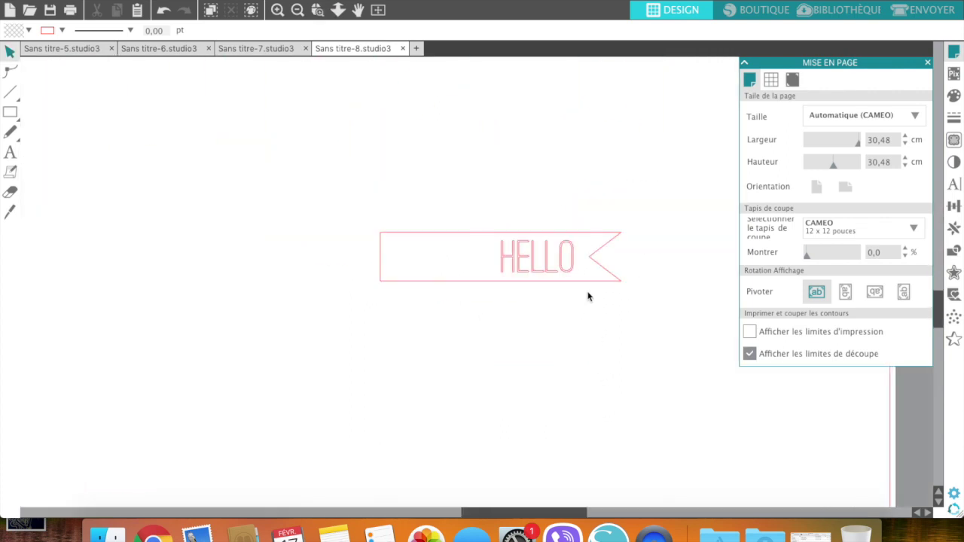
pyautogui.rightClick(553, 272)
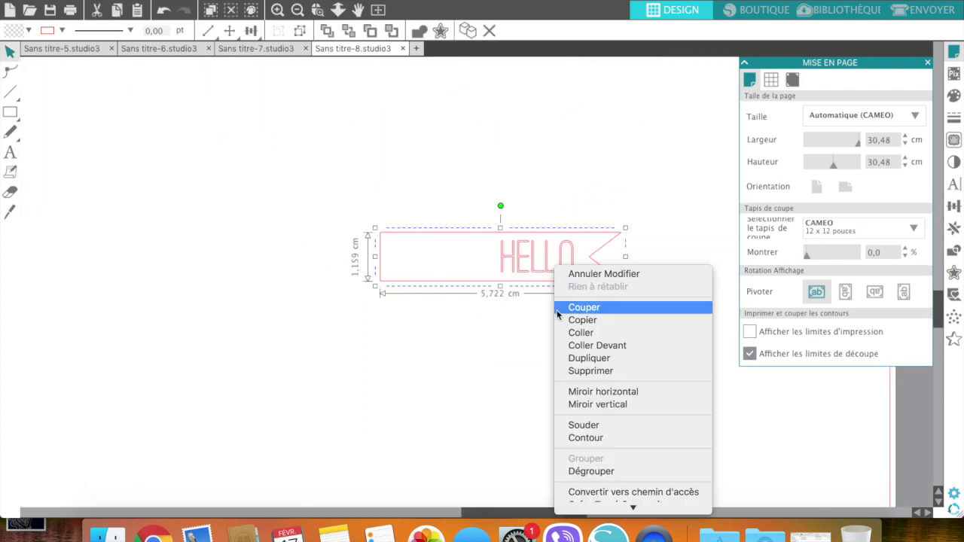
pyautogui.click(590, 471)
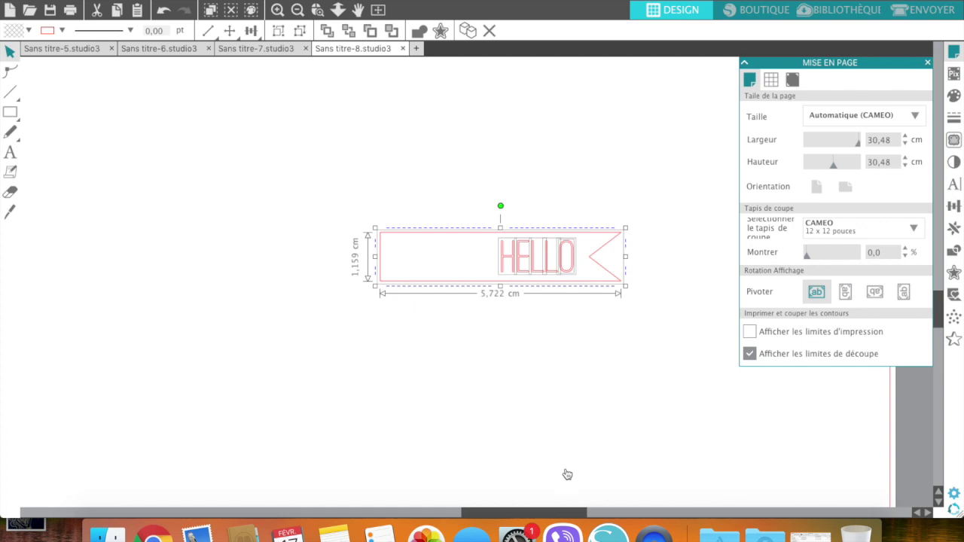
pyautogui.click(537, 383)
pyautogui.click(498, 256)
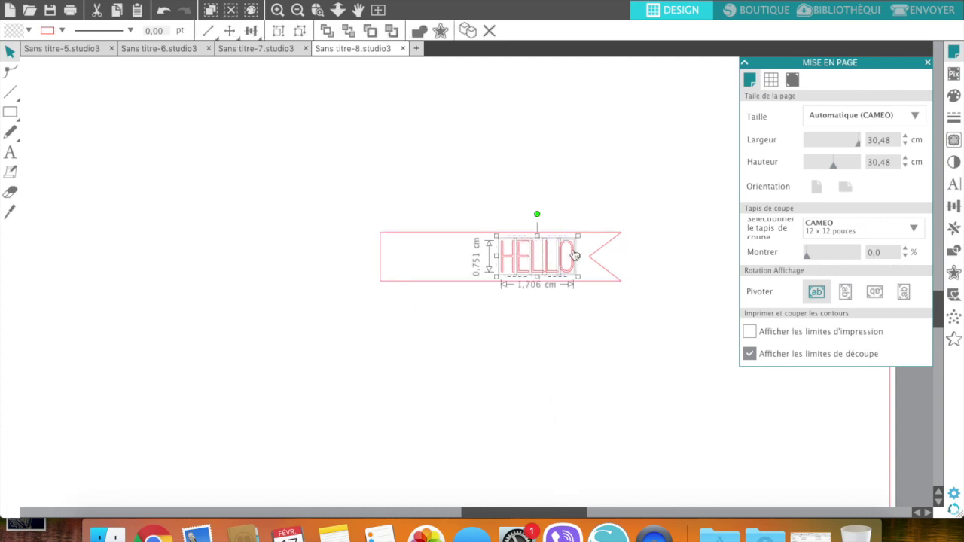
pyautogui.press('Delete')
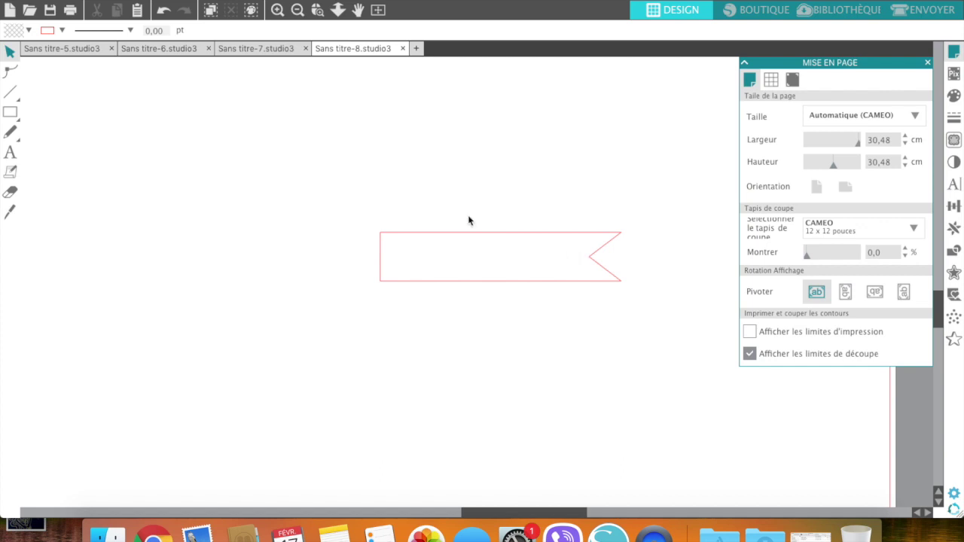
# Switch to the Sans titre-7.studio3 document and release the compound path of the 2013 frame.
pyautogui.click(284, 49)
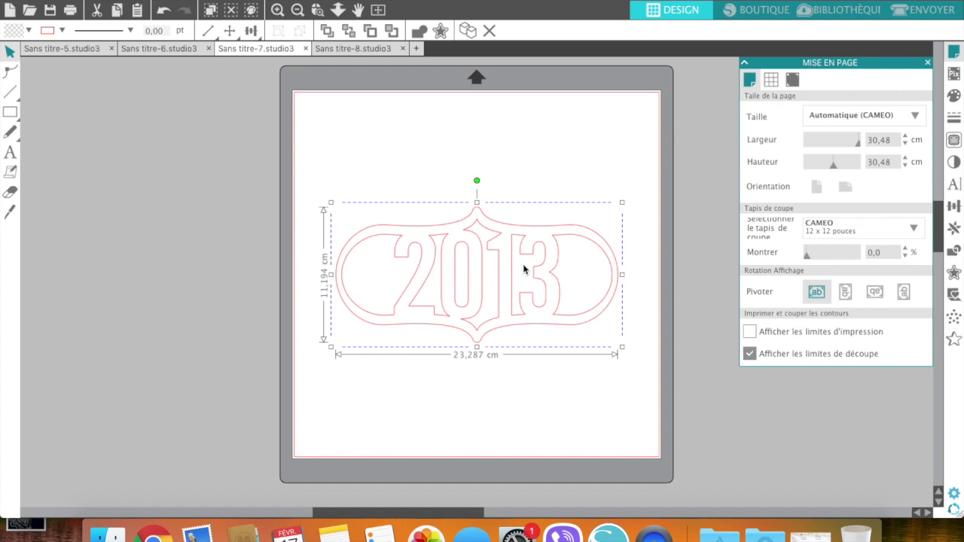
pyautogui.rightClick(531, 241)
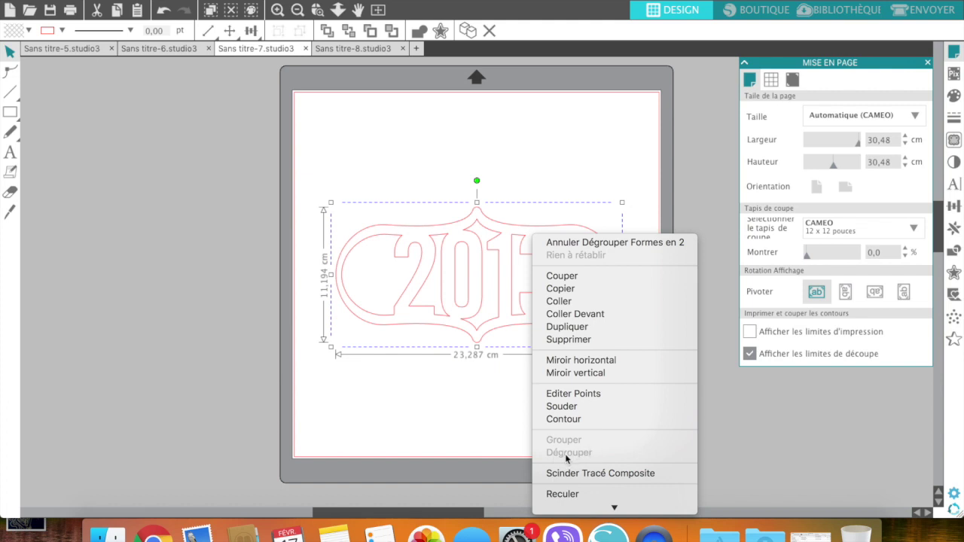
pyautogui.click(465, 398)
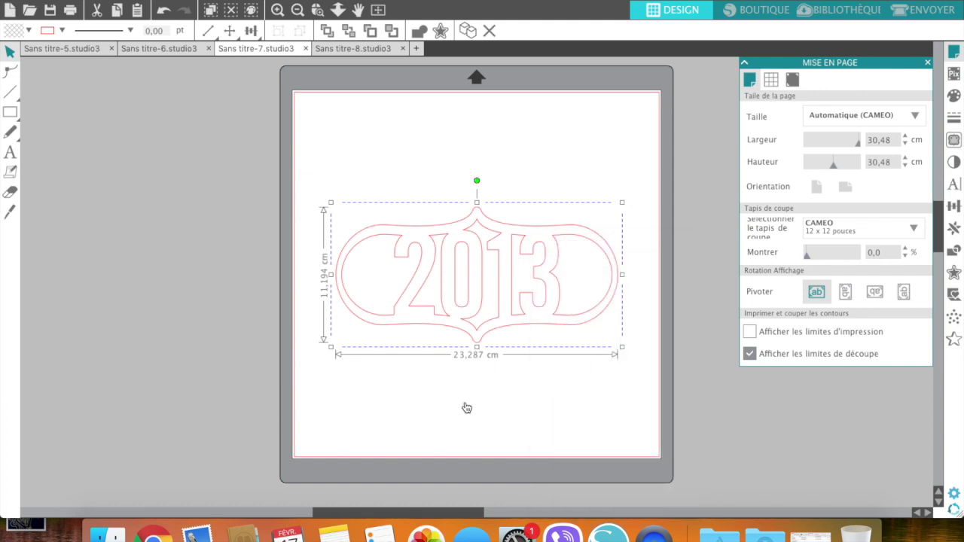
pyautogui.rightClick(516, 243)
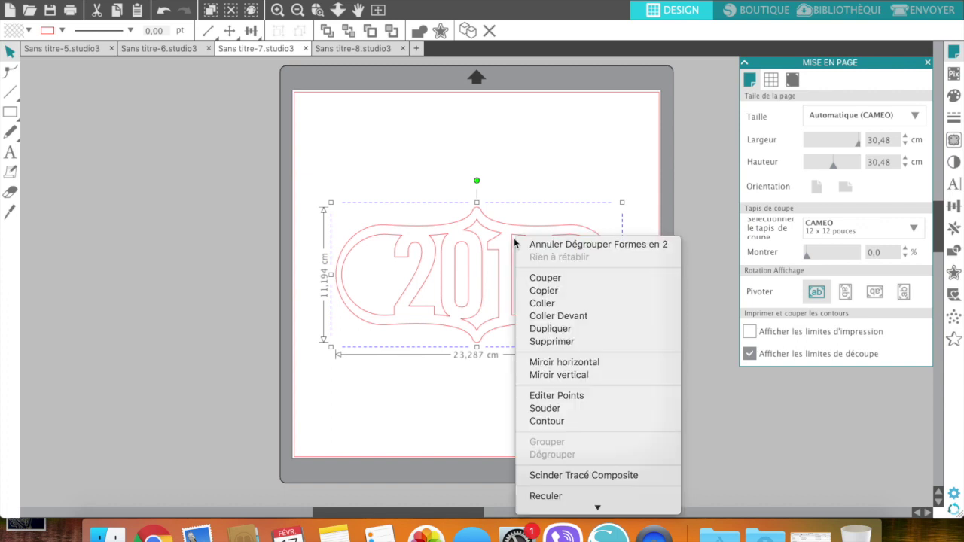
pyautogui.click(531, 475)
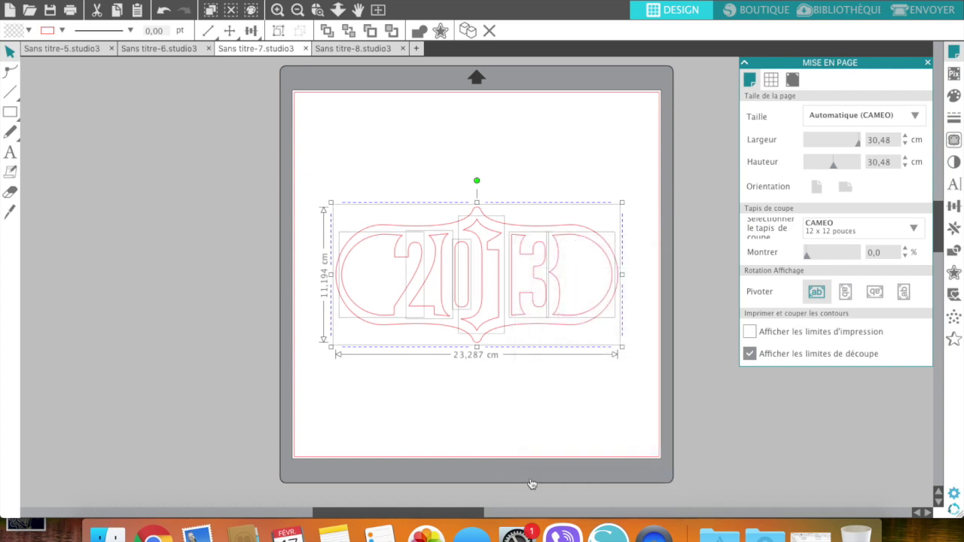
pyautogui.click(510, 442)
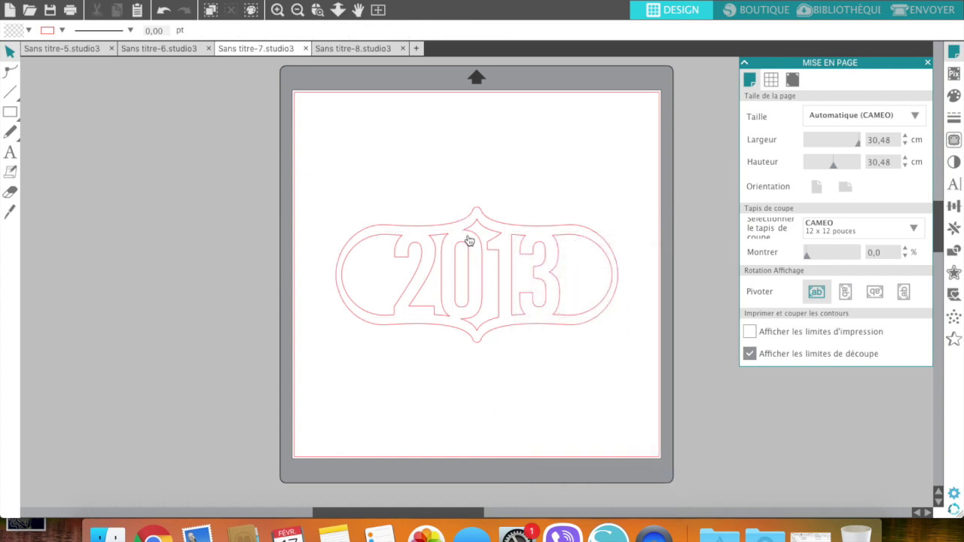
# Delete all the inner pieces that form the 2013 digits, keeping only the frame's outer outline.
pyautogui.moveTo(469, 238); pyautogui.dragTo(403, 407)
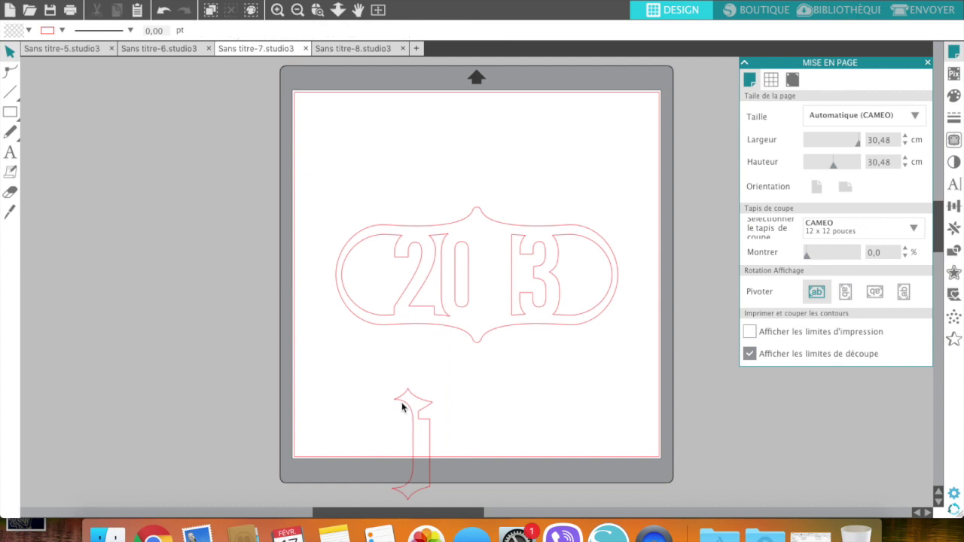
pyautogui.click(428, 411)
pyautogui.press('Delete')
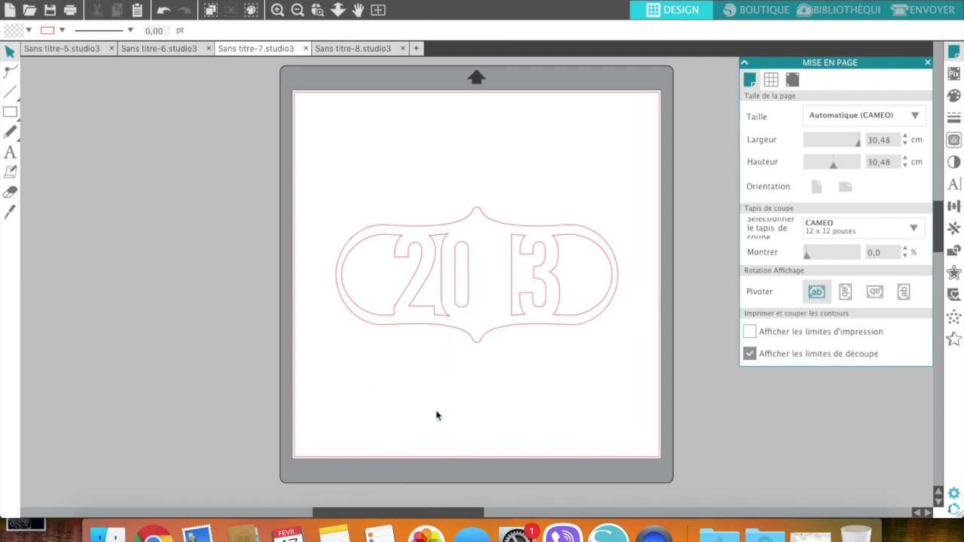
pyautogui.click(442, 262)
pyautogui.click(409, 251)
pyautogui.click(409, 249)
pyautogui.press('Delete')
pyautogui.keyDown('shift'); pyautogui.click(555, 286); pyautogui.keyUp('shift')
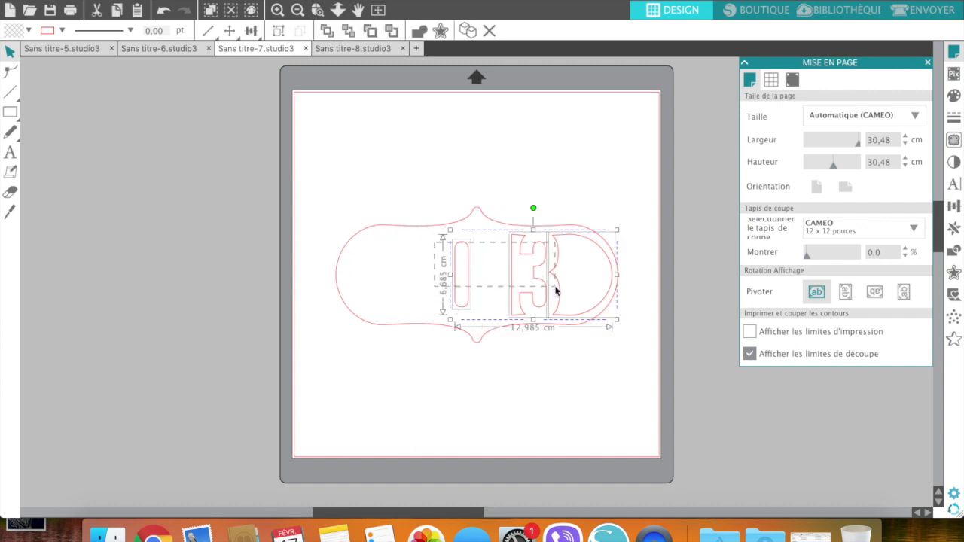
pyautogui.press('Delete')
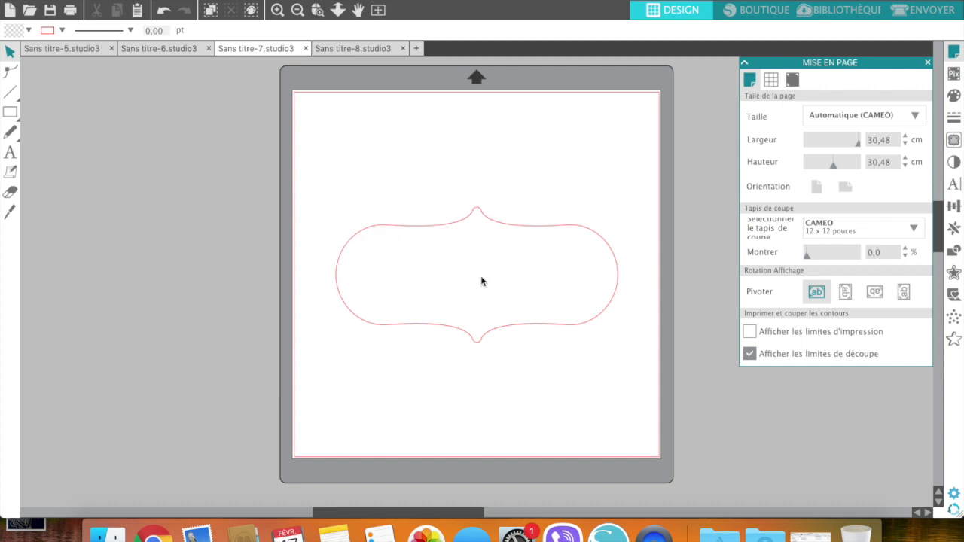
# Add an internal offset to the frame outline at a distance of 0,550 cm with rounded corners.
pyautogui.click(560, 231)
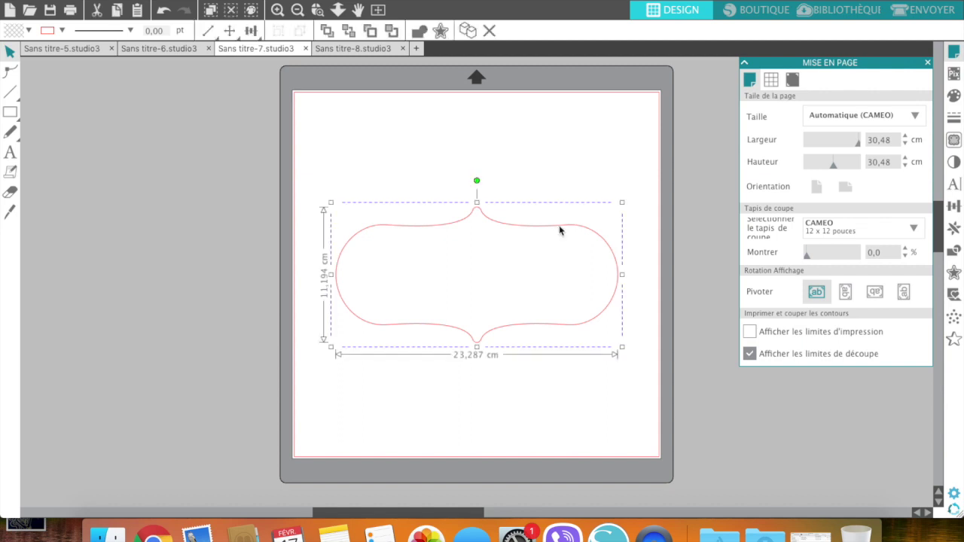
pyautogui.click(954, 273)
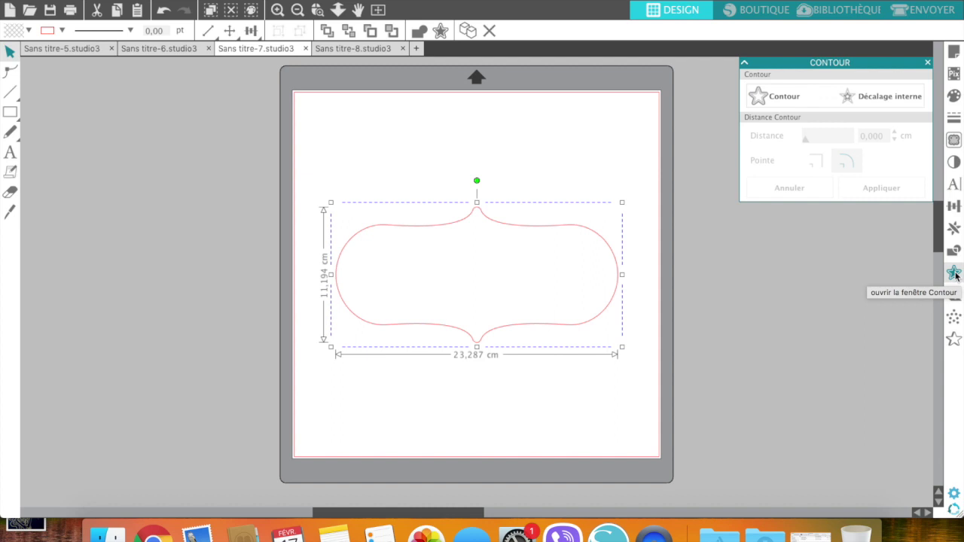
pyautogui.click(880, 96)
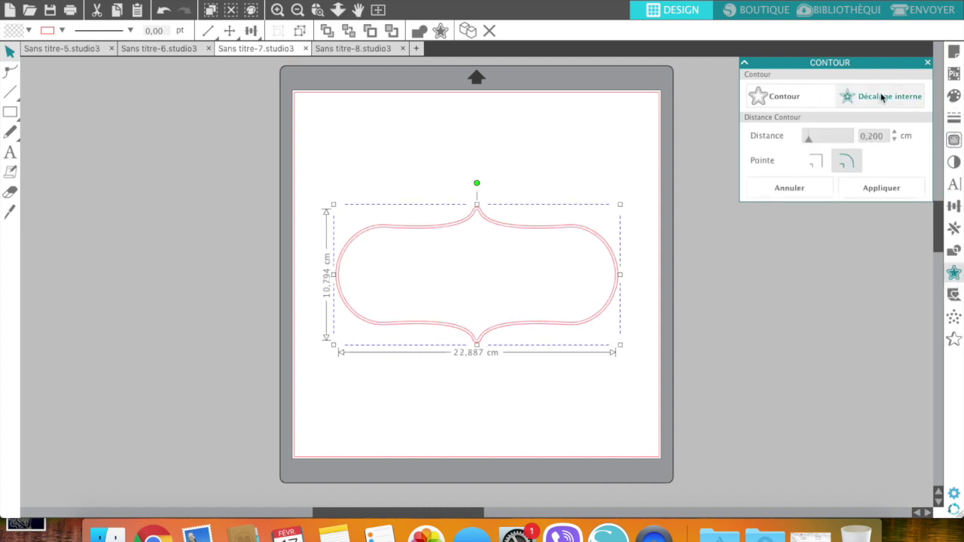
pyautogui.click(896, 133)
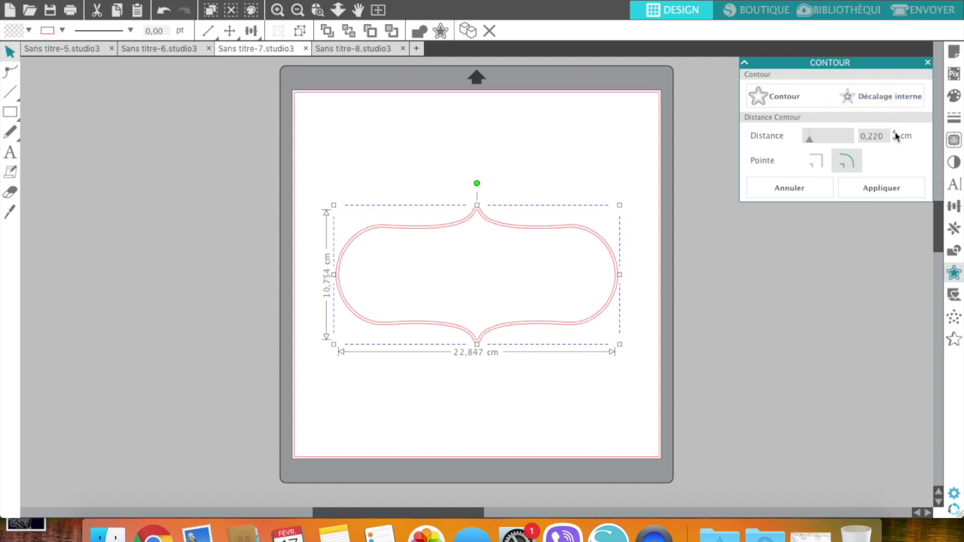
pyautogui.click(895, 133)
pyautogui.click(895, 133)
pyautogui.click(896, 133)
pyautogui.click(896, 134)
pyautogui.click(895, 133)
pyautogui.click(895, 134)
pyautogui.click(895, 134)
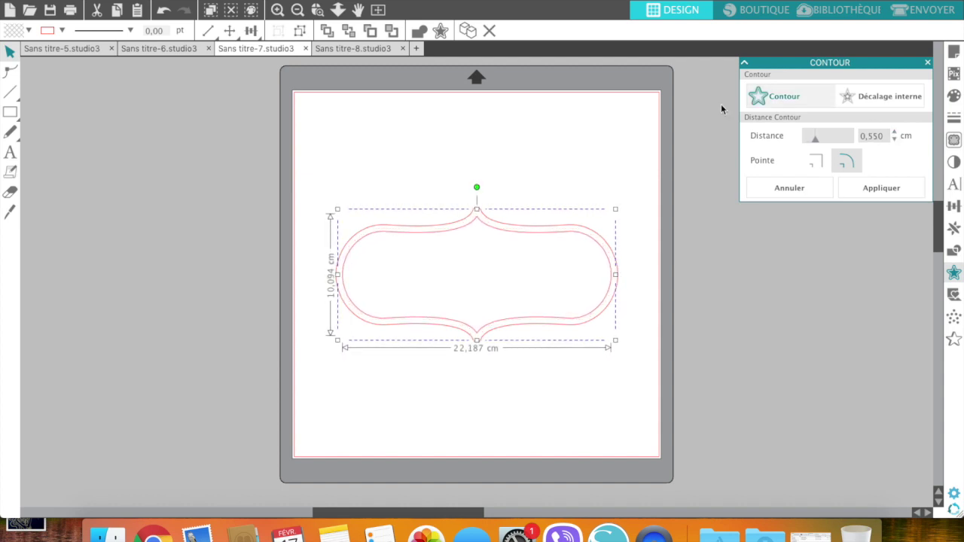
pyautogui.click(643, 132)
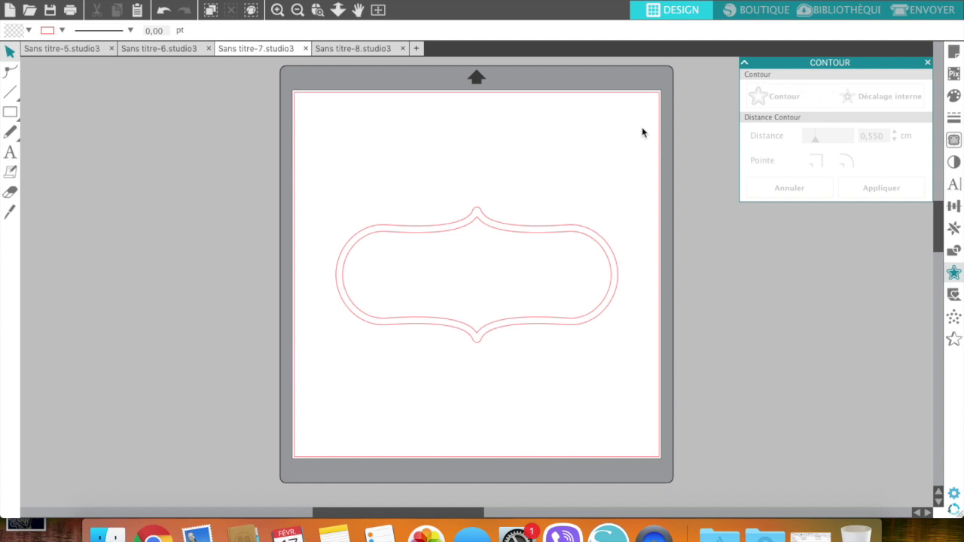
# Group the outer frame outline with its inner offset outline.
pyautogui.moveTo(336, 185); pyautogui.dragTo(603, 344)
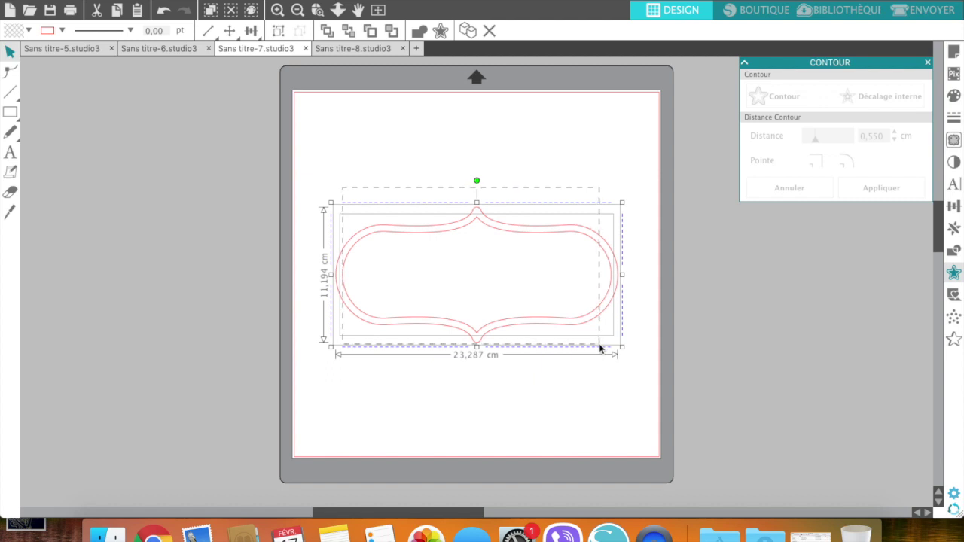
pyautogui.rightClick(537, 246)
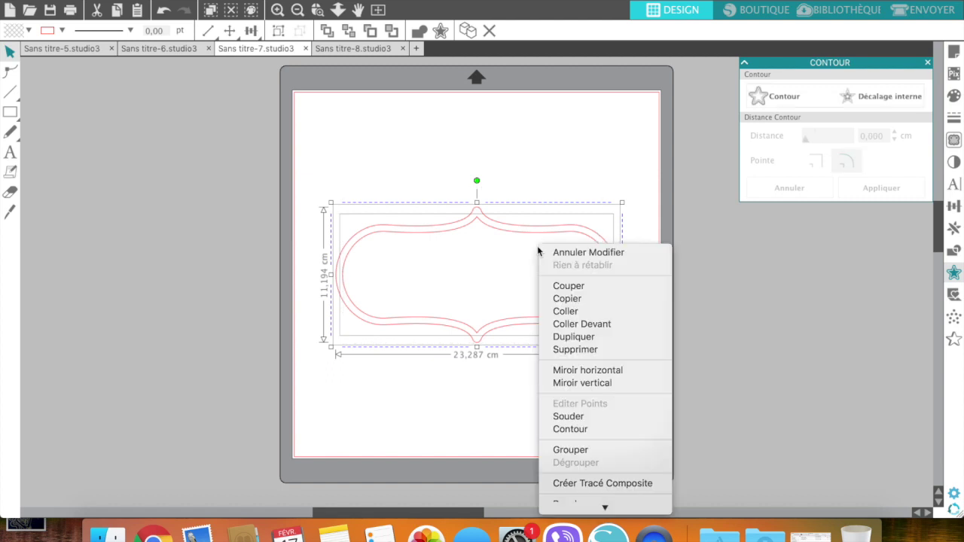
pyautogui.click(549, 451)
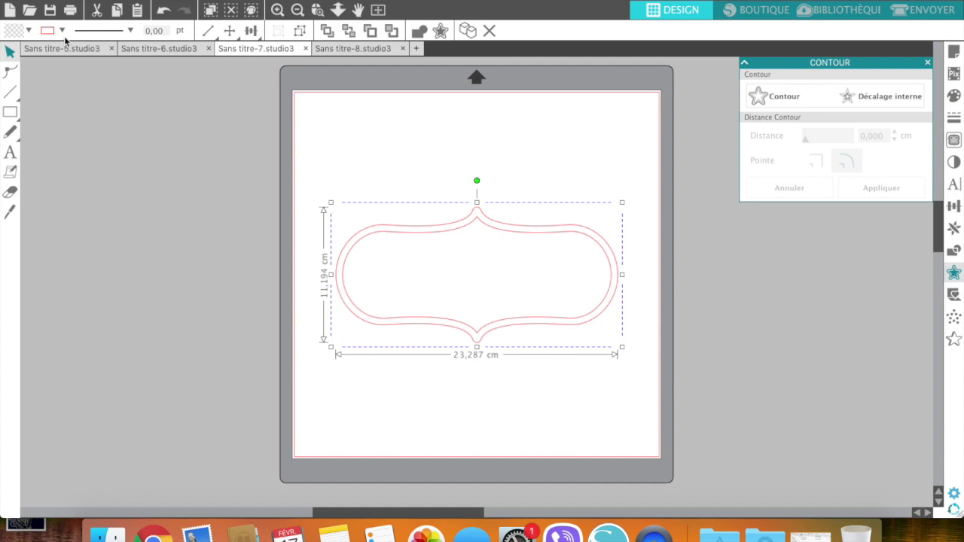
# Try a dark green fill on the grouped frame, with its inner shape ungrouped and shifted downward.
pyautogui.click(29, 30)
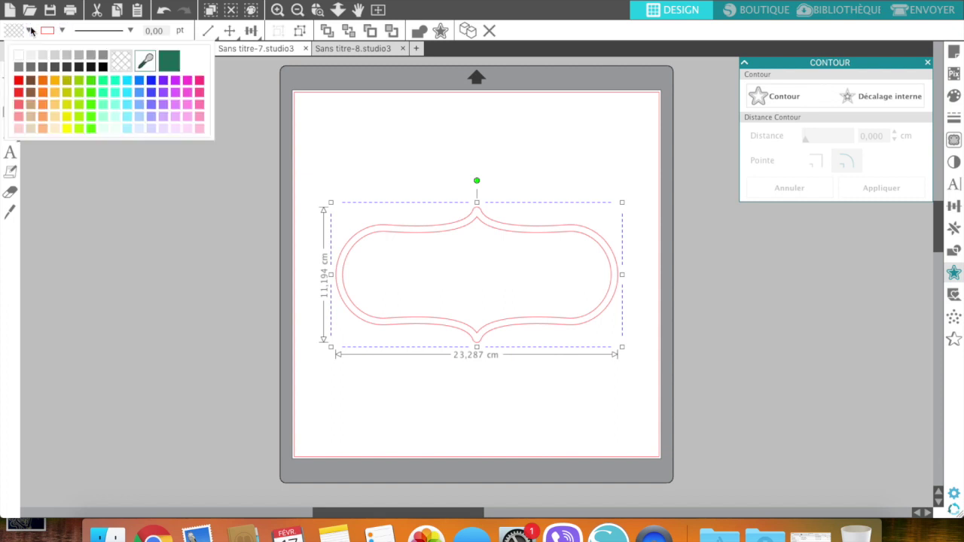
pyautogui.click(170, 61)
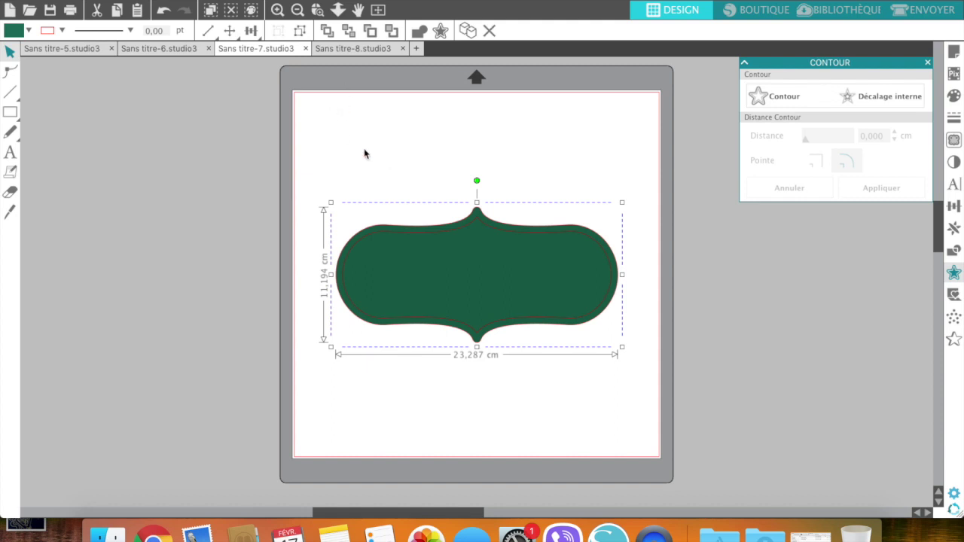
pyautogui.rightClick(433, 249)
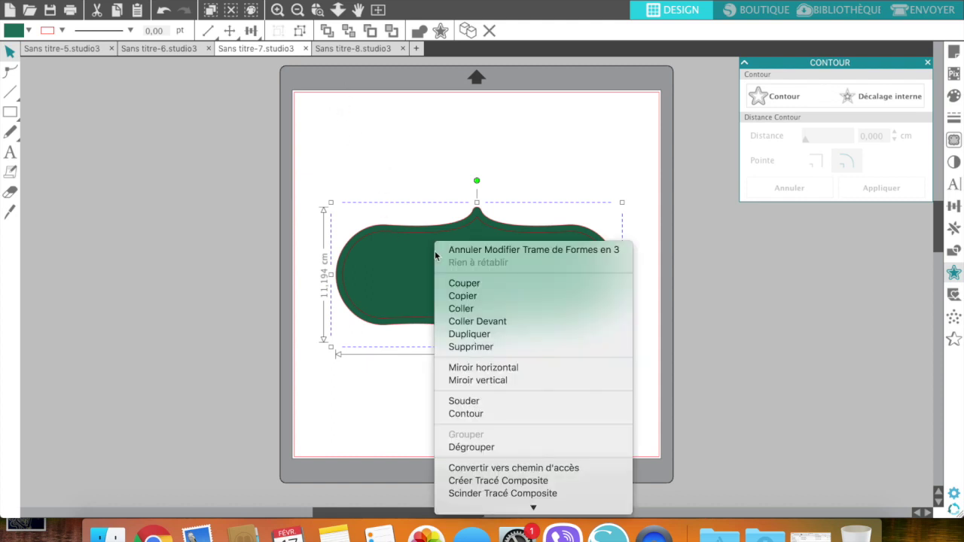
pyautogui.click(457, 449)
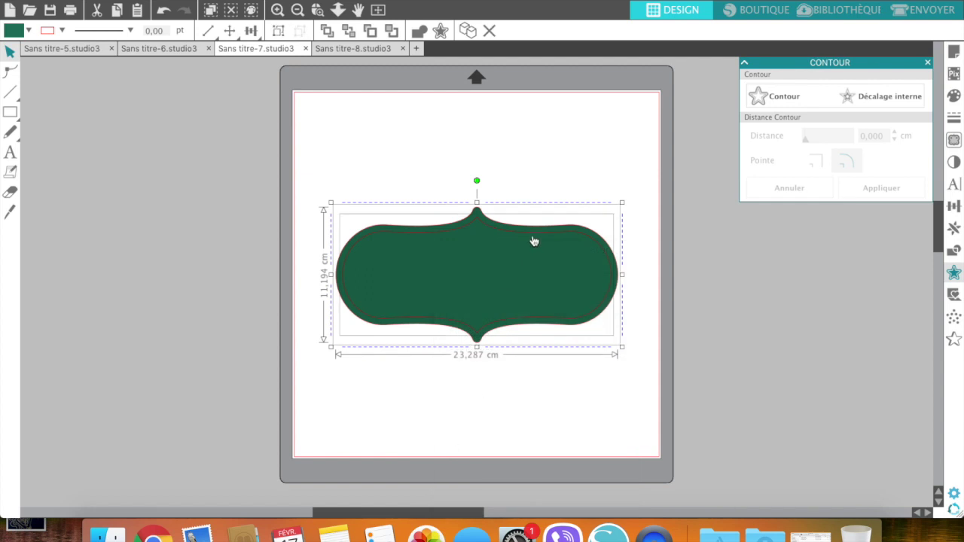
pyautogui.moveTo(532, 237); pyautogui.dragTo(531, 272)
pyautogui.click(582, 134)
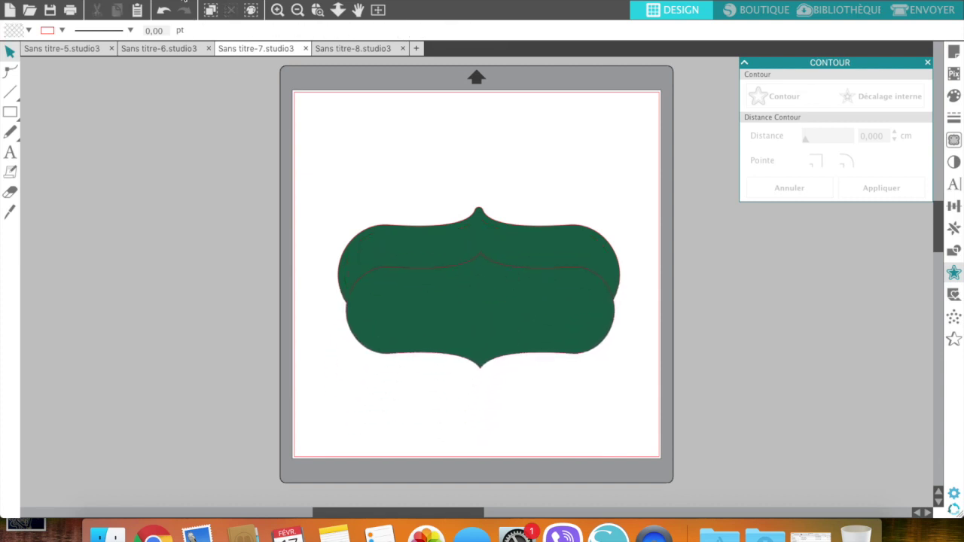
# Undo the inner shape's move, the ungrouping and the dark green fill.
pyautogui.click(164, 11)
pyautogui.click(164, 10)
pyautogui.click(164, 11)
pyautogui.click(164, 10)
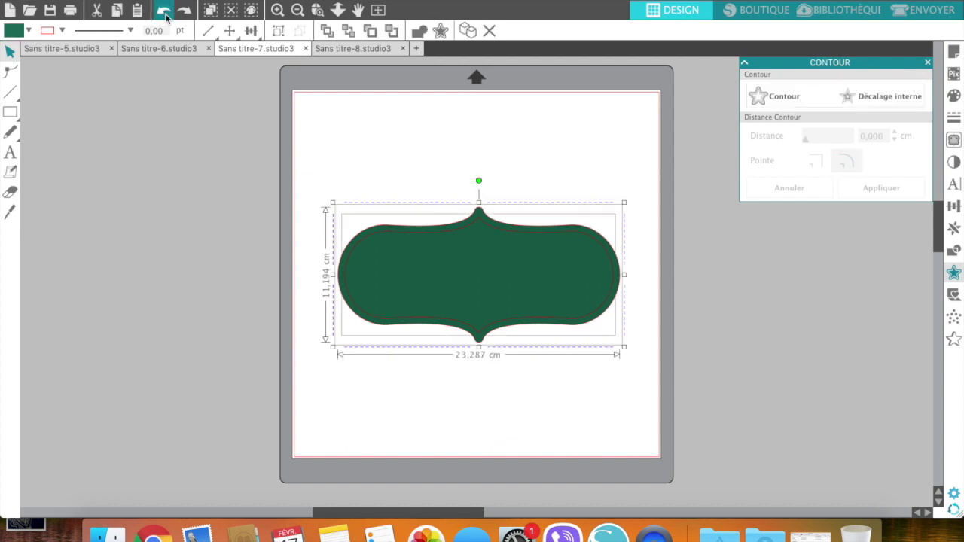
pyautogui.click(164, 11)
pyautogui.click(164, 11)
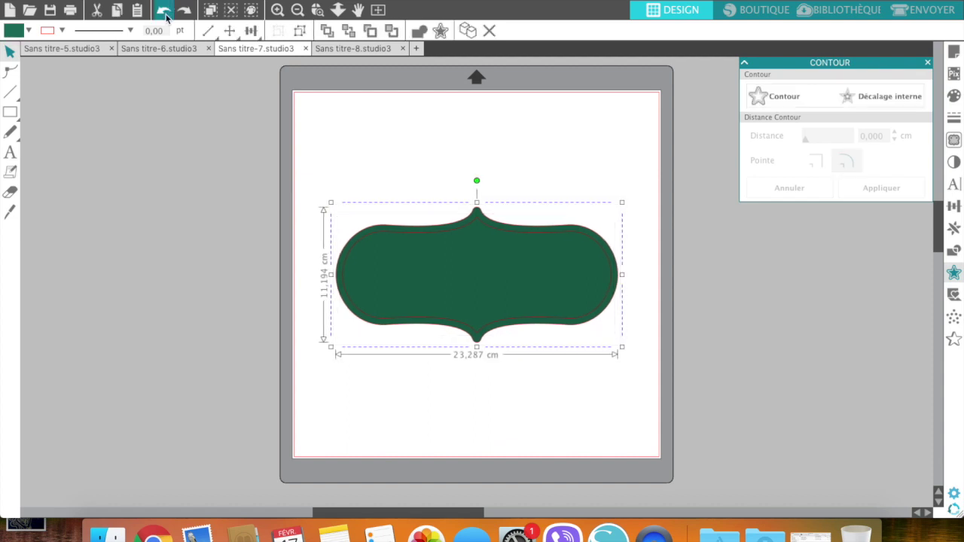
pyautogui.click(164, 11)
# Select both frame outlines and combine them into a compound path.
pyautogui.click(374, 169)
pyautogui.moveTo(355, 193); pyautogui.dragTo(498, 290)
pyautogui.rightClick(497, 291)
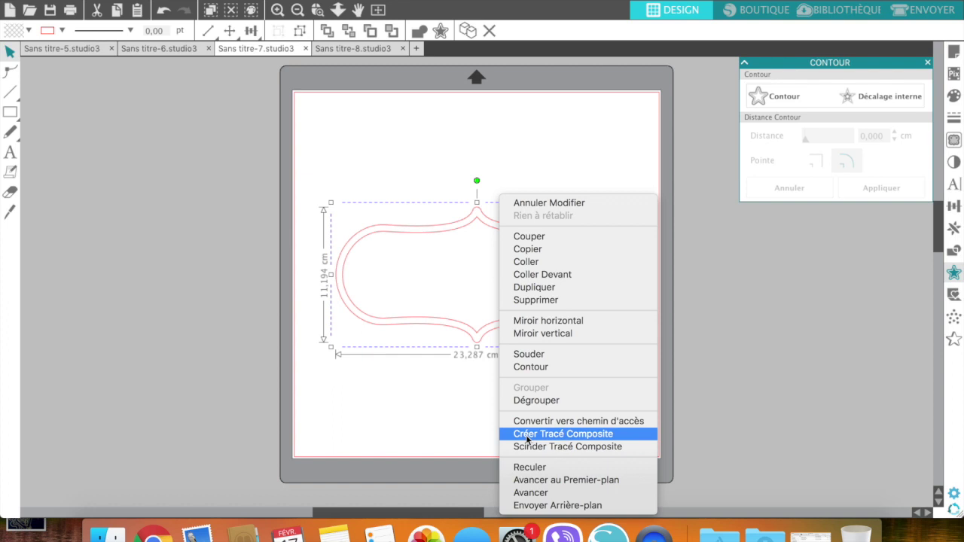
pyautogui.click(527, 437)
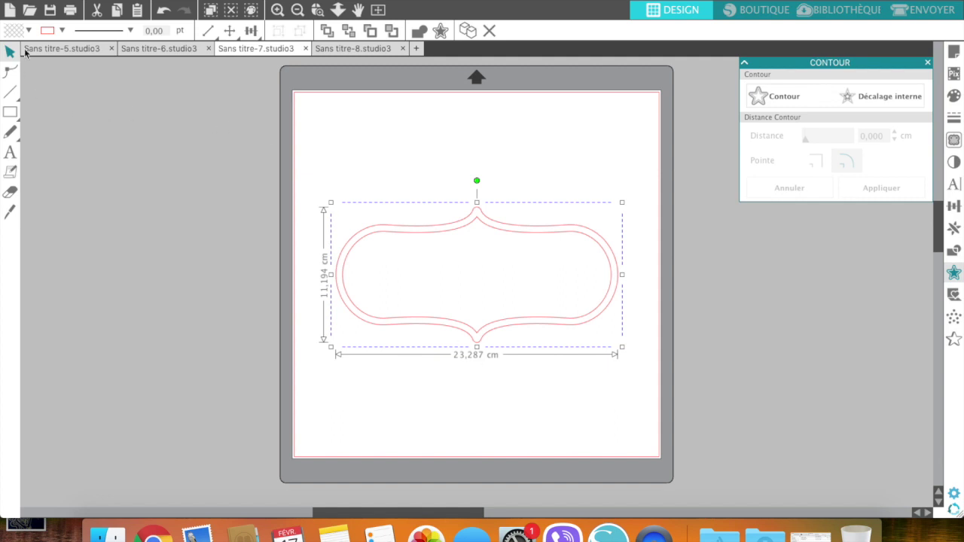
# Set both the line colour and the fill colour of the compound frame to dark green.
pyautogui.click(61, 32)
pyautogui.click(204, 61)
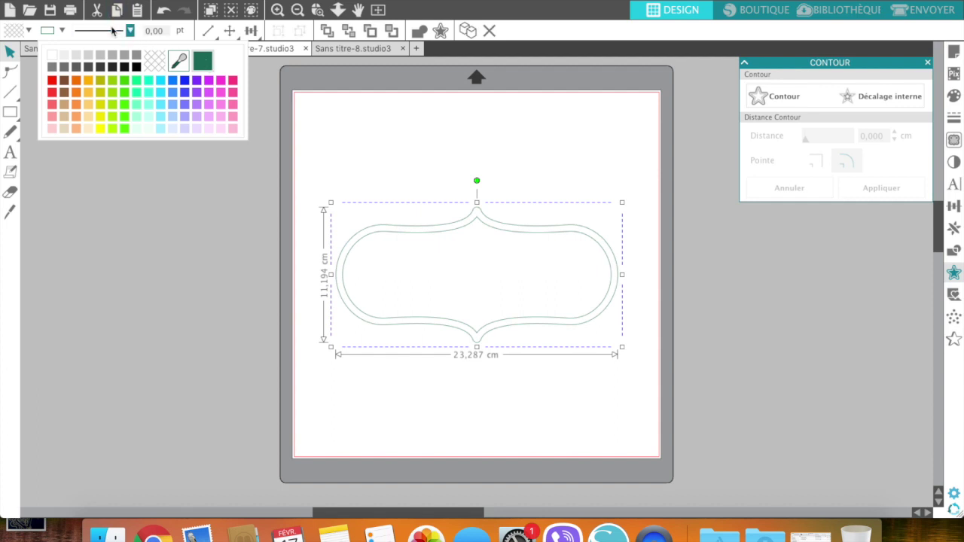
pyautogui.click(29, 32)
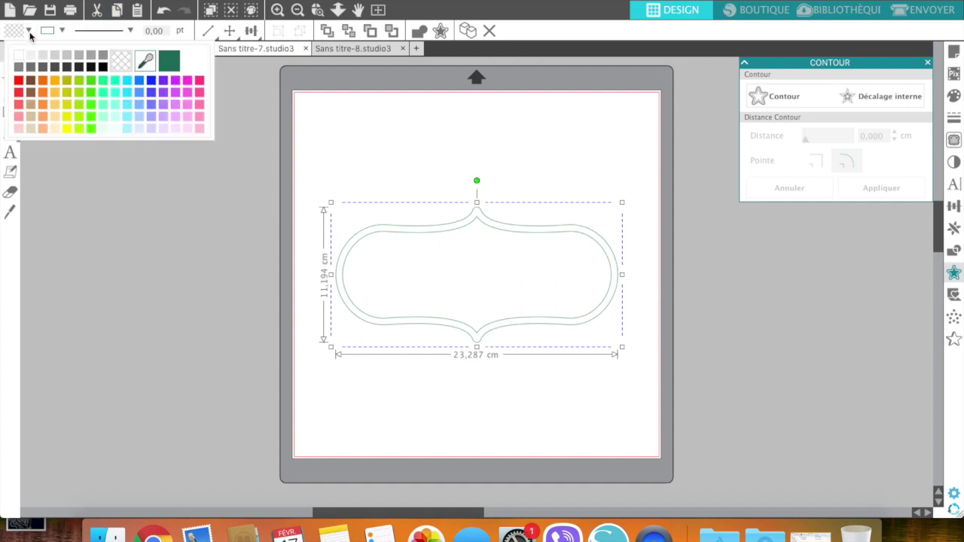
pyautogui.click(170, 67)
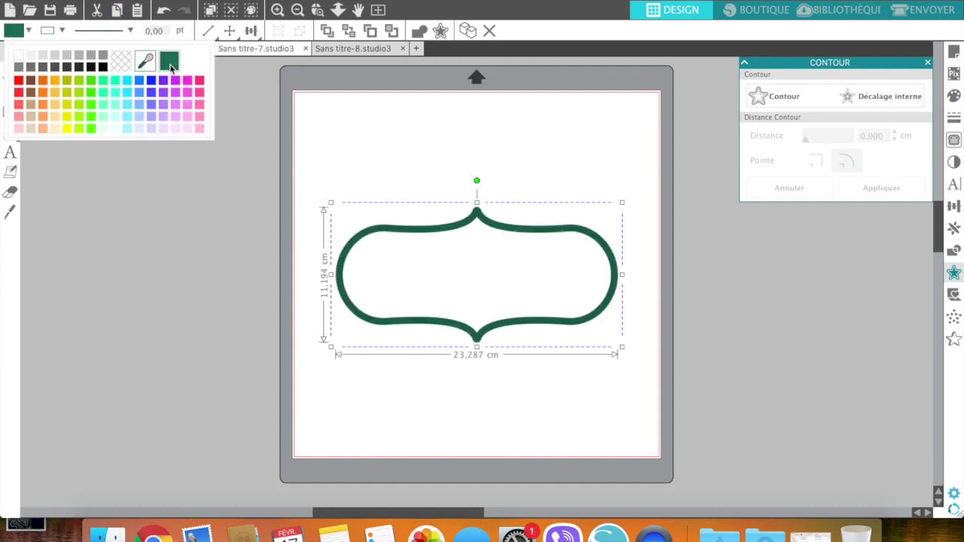
pyautogui.click(471, 139)
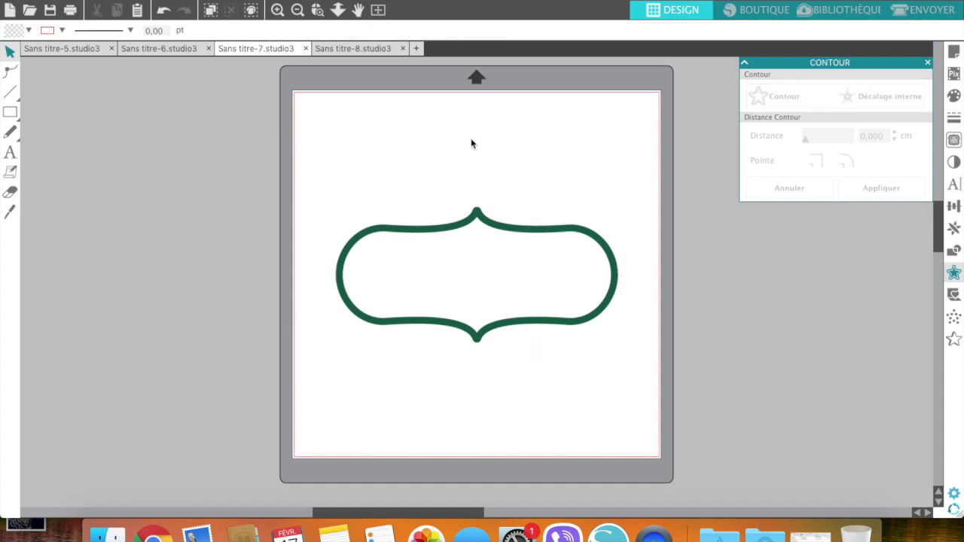
# Move the green frame diagonally toward the page's upper-left corner.
pyautogui.moveTo(536, 232); pyautogui.dragTo(485, 170)
pyautogui.rightClick(486, 170)
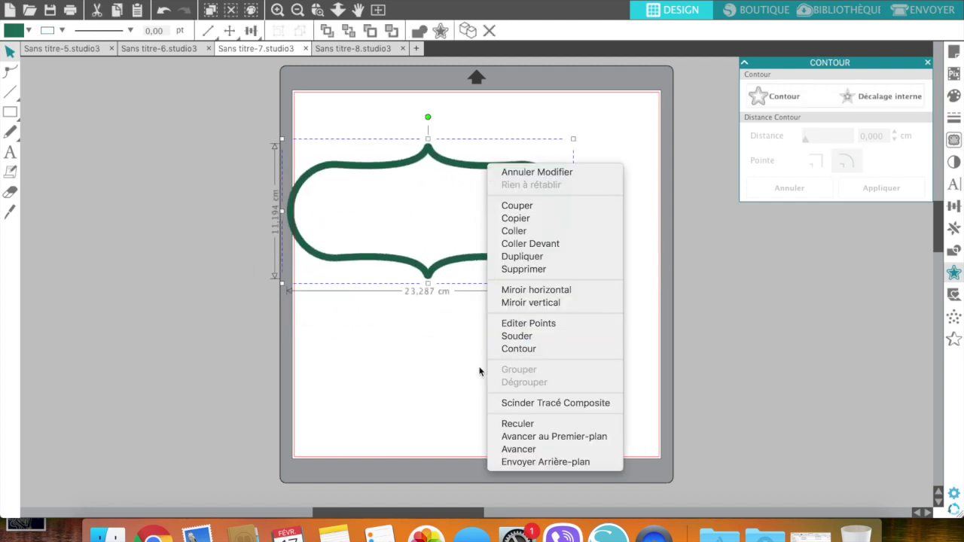
pyautogui.click(445, 350)
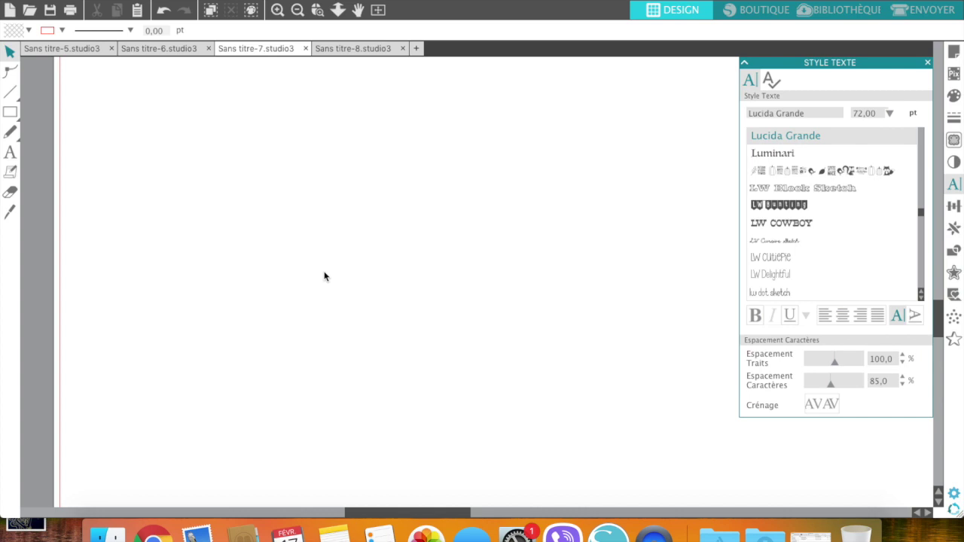
# Add the text "balivernes" on an empty area of the page.
pyautogui.click(10, 153)
pyautogui.click(282, 272)
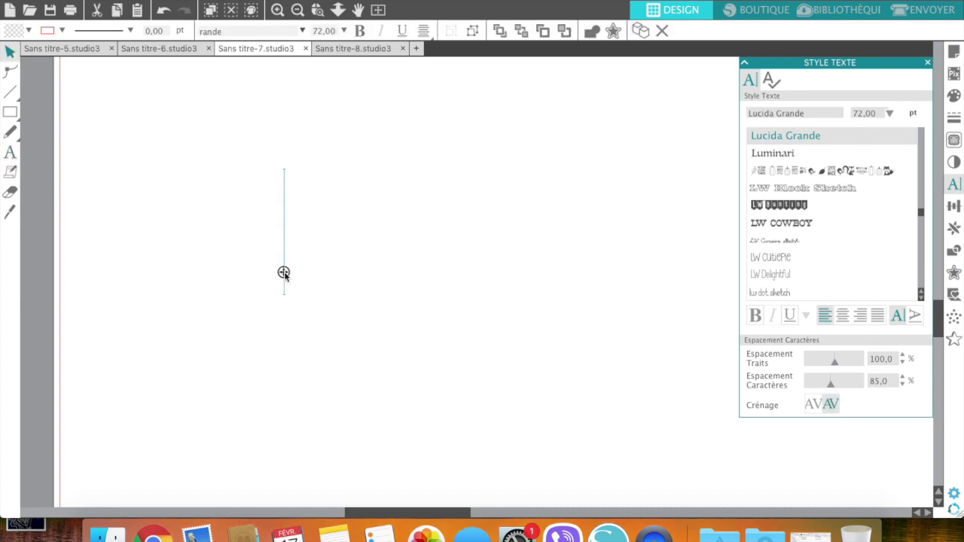
pyautogui.write('bal')
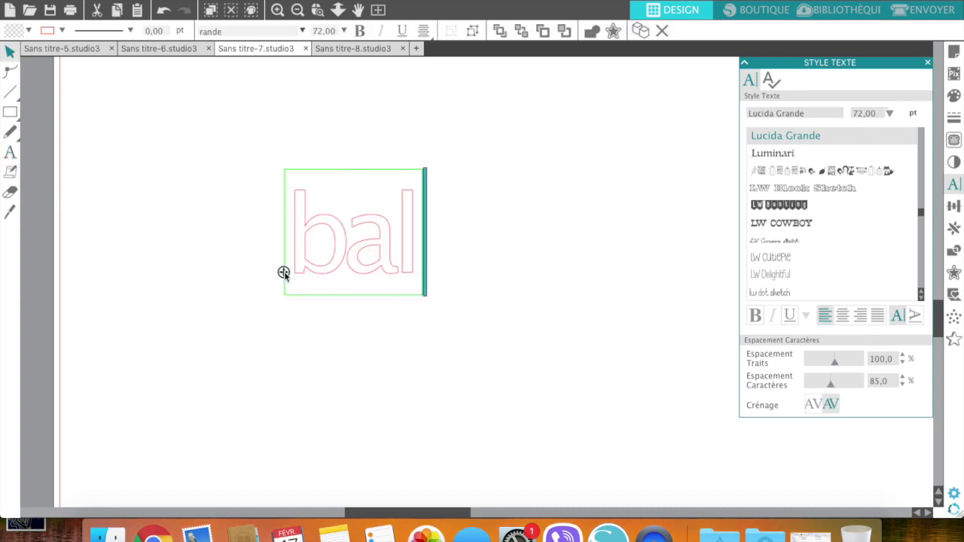
pyautogui.write('ivernes')
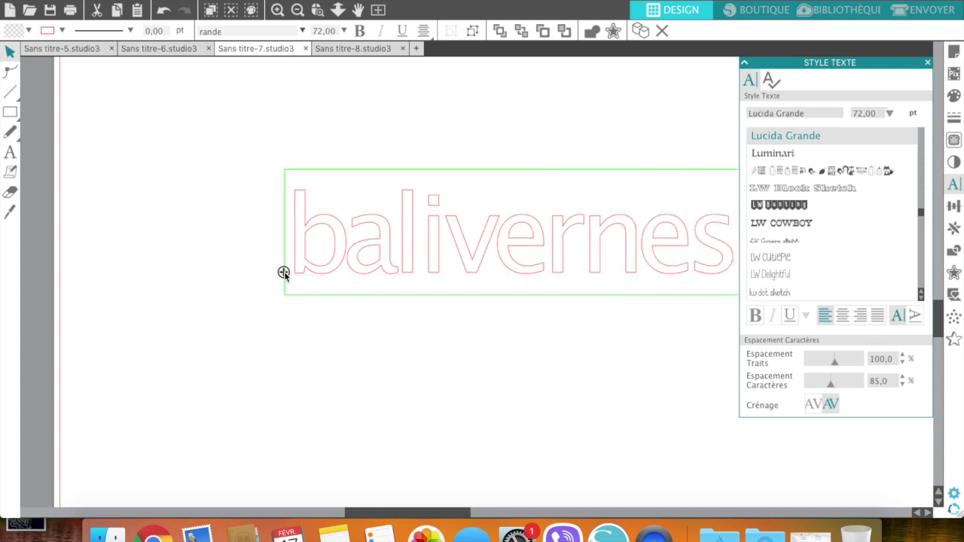
pyautogui.click(495, 370)
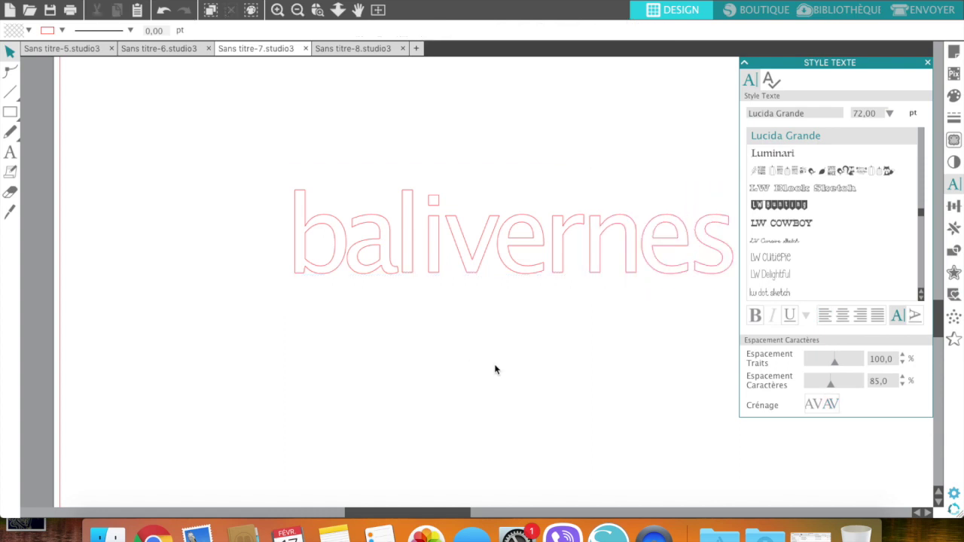
# Change the font of the "balivernes" text to Watermelon Smile.
pyautogui.click(576, 225)
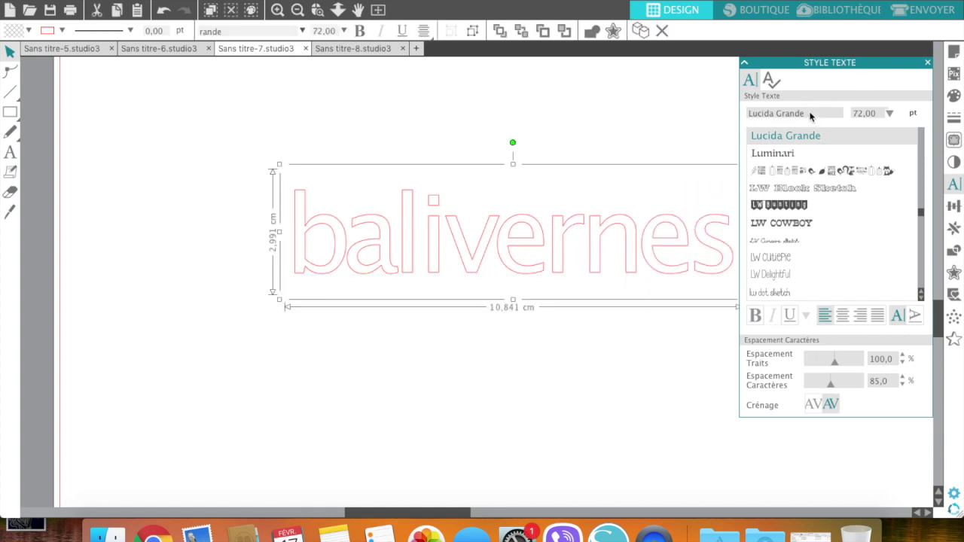
pyautogui.moveTo(811, 113); pyautogui.dragTo(740, 113)
pyautogui.write('watermelon Smile')
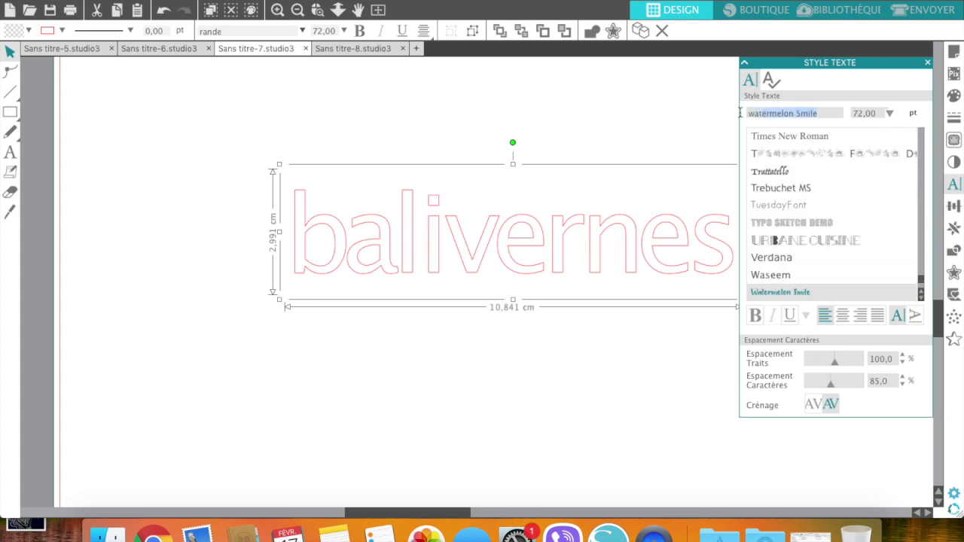
pyautogui.press('Return')
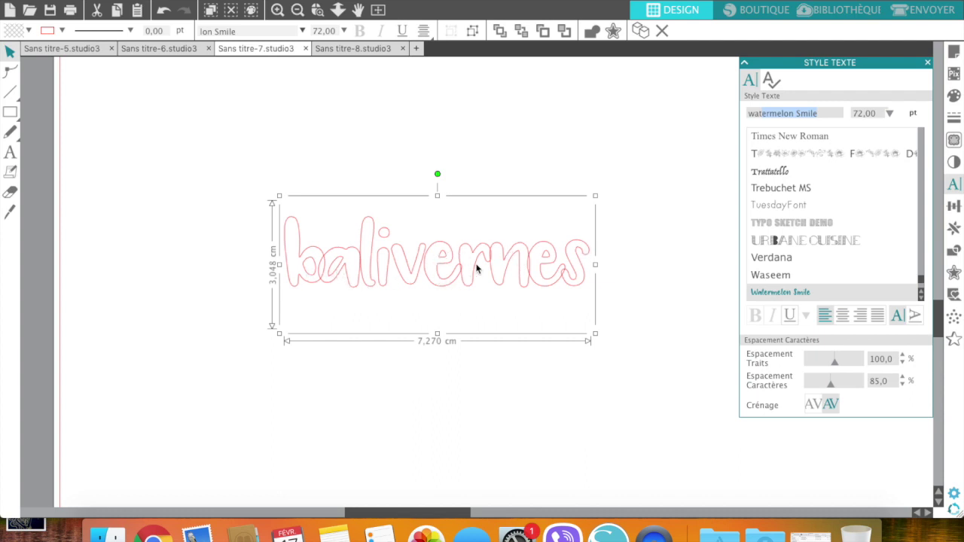
# Ungroup the "balivernes" text into separate letters.
pyautogui.rightClick(368, 262)
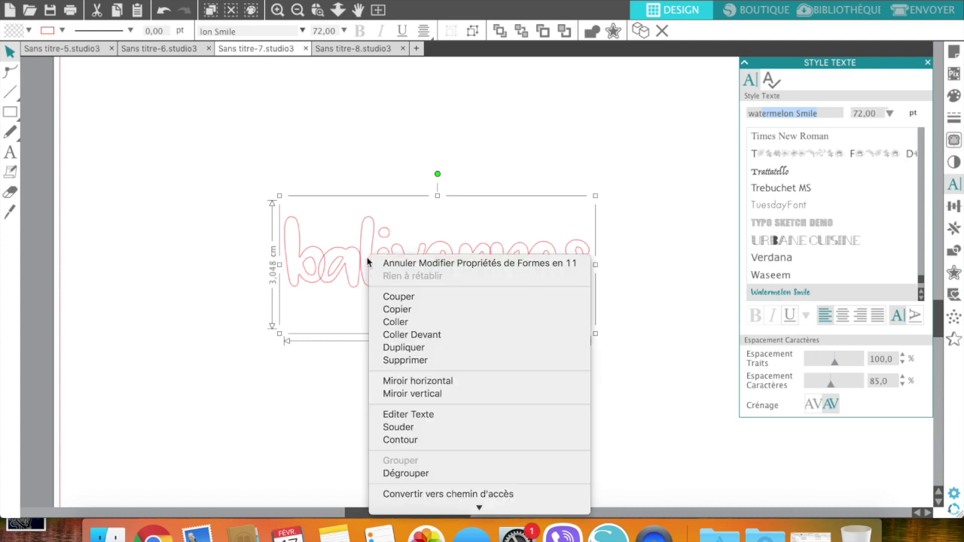
pyautogui.click(397, 473)
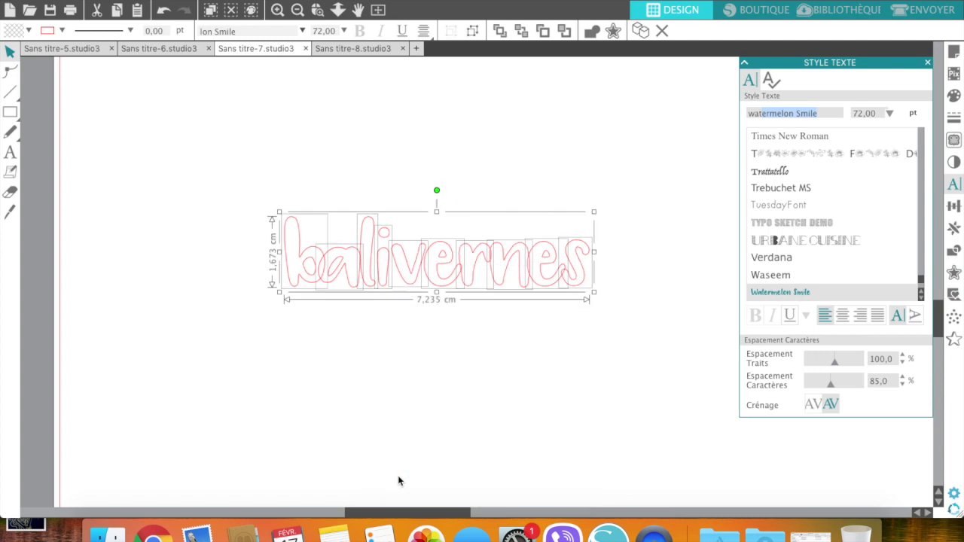
pyautogui.click(477, 398)
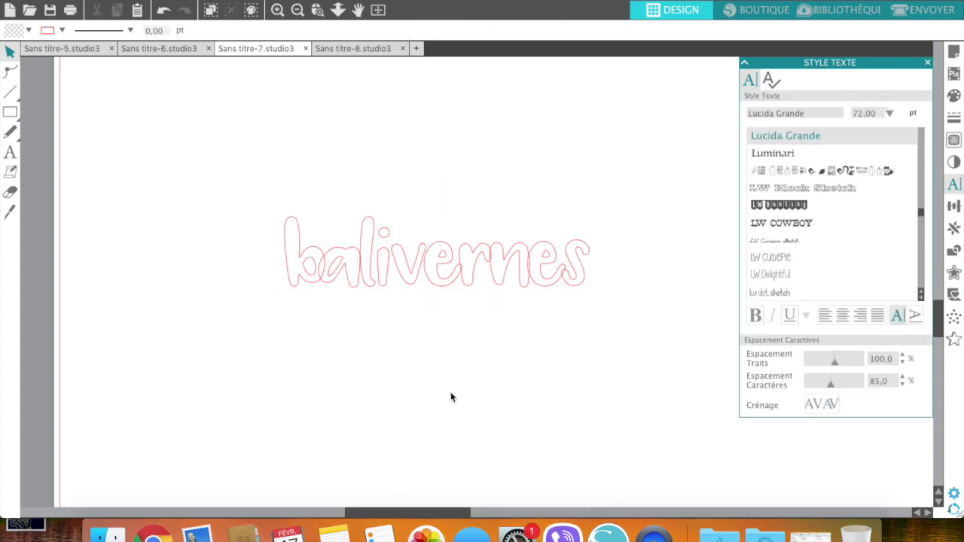
# Nudge the separated letters b and l of "balivernes" slightly to the left.
pyautogui.click(308, 281)
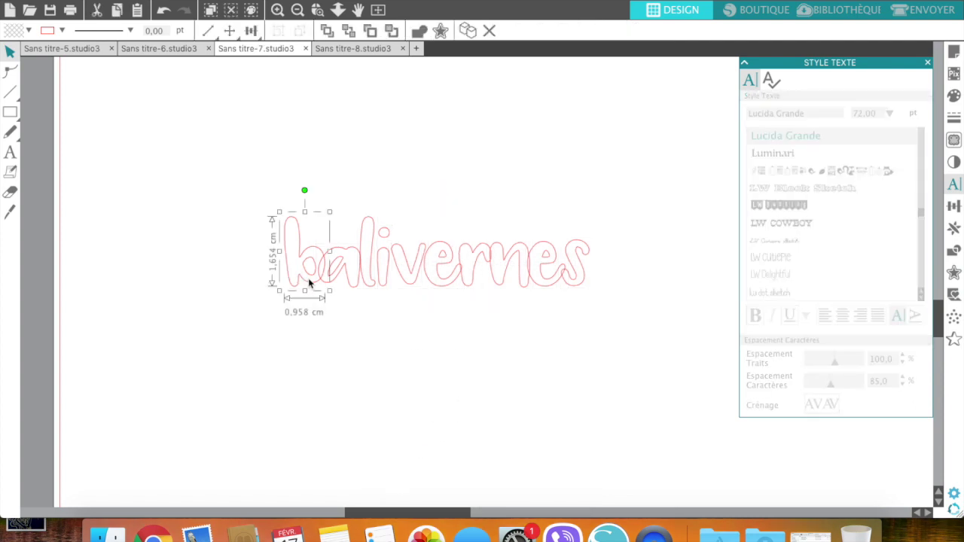
pyautogui.press('Left')
pyautogui.press('Left')
pyautogui.press('Left')
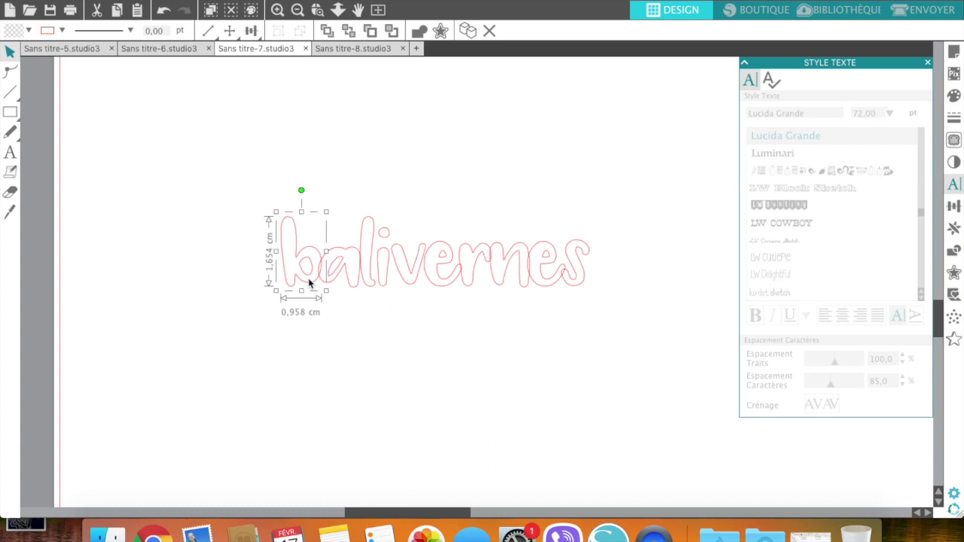
pyautogui.click(374, 253)
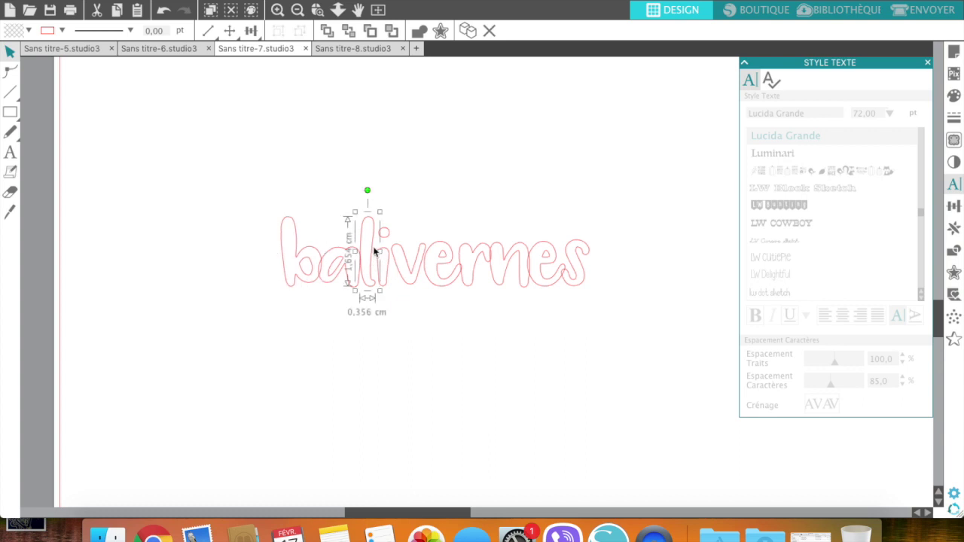
pyautogui.press('Left')
pyautogui.press('Left')
pyautogui.press('Left')
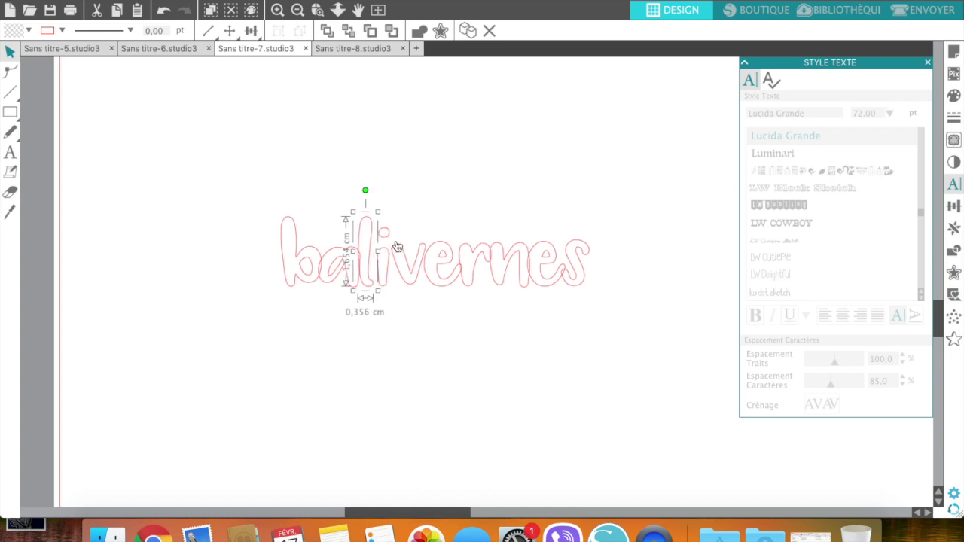
# Move the letter i left to overlap the l and rotate it slightly clockwise.
pyautogui.click(391, 258)
pyautogui.moveTo(391, 258)
pyautogui.mouseDown()
pyautogui.moveTo(385, 269)
pyautogui.moveTo(386, 257)
pyautogui.mouseUp()
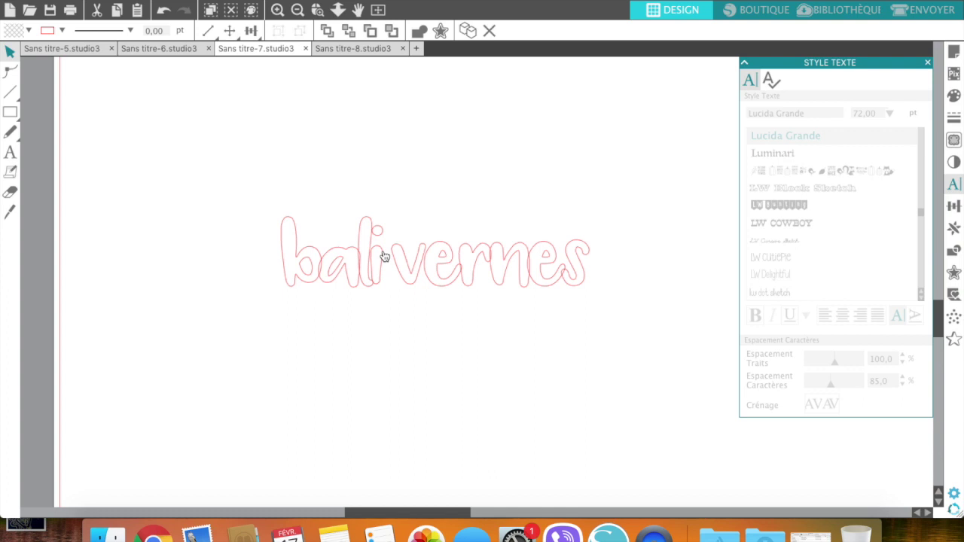
pyautogui.moveTo(385, 256); pyautogui.dragTo(383, 258)
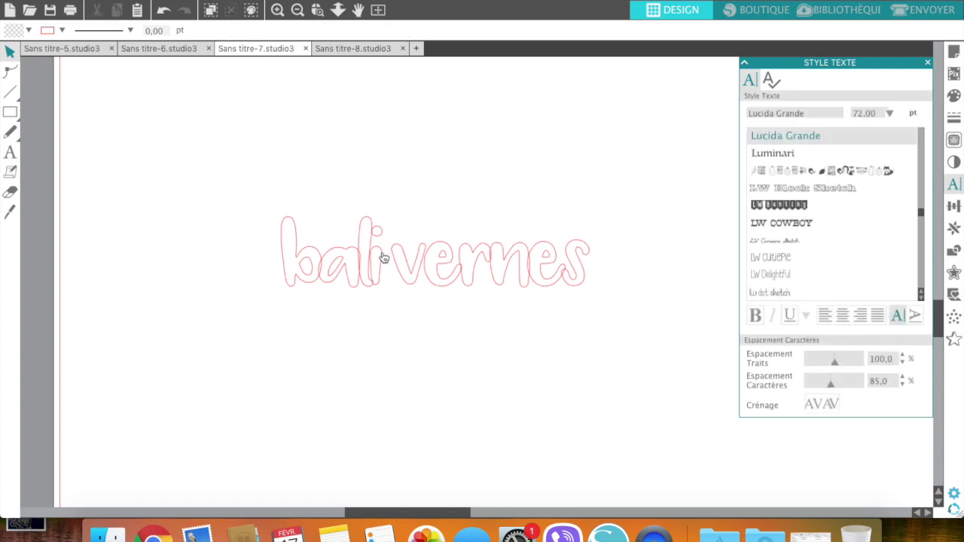
pyautogui.moveTo(377, 202); pyautogui.dragTo(382, 202)
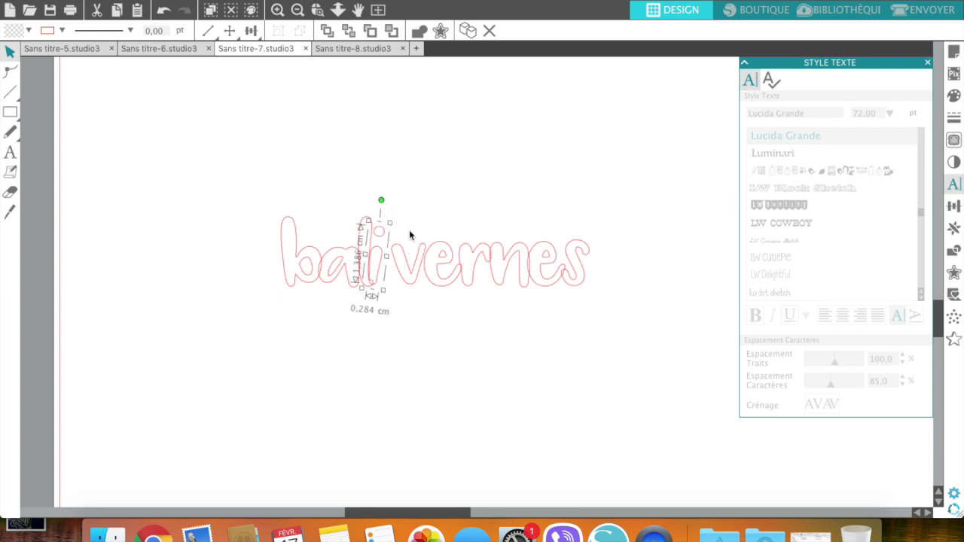
# Move the letter v, the first e and the remaining letters "rnes" left so they overlap their preceding letters.
pyautogui.click(406, 256)
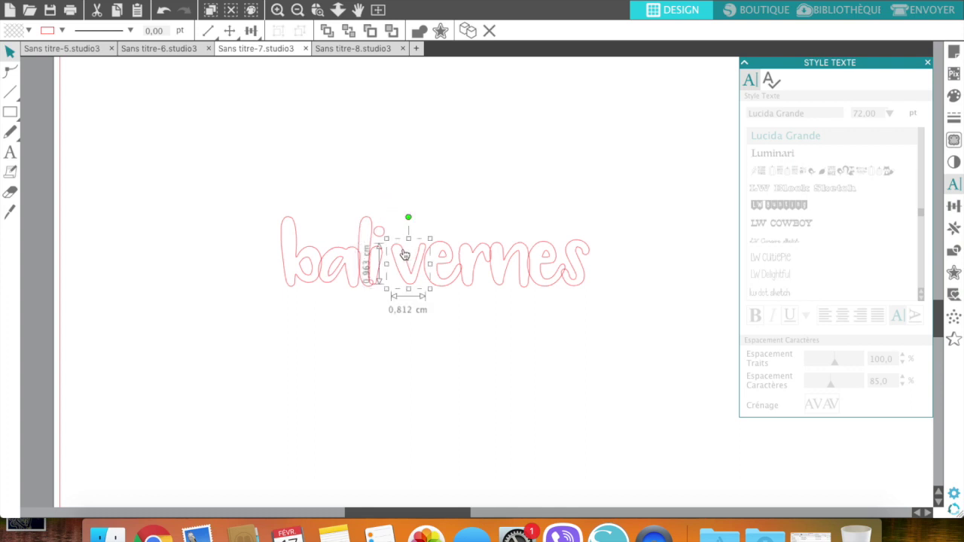
pyautogui.moveTo(403, 257); pyautogui.dragTo(395, 260)
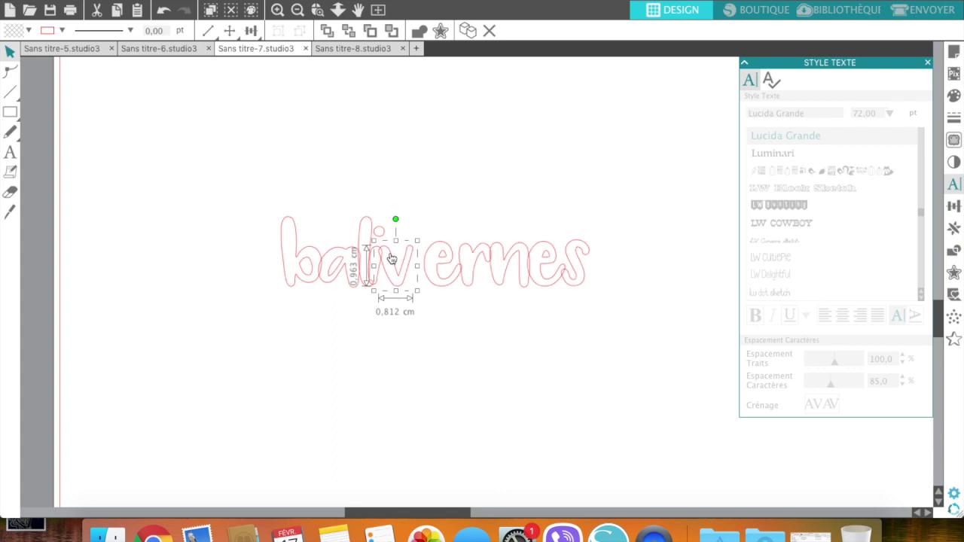
pyautogui.moveTo(437, 252)
pyautogui.mouseDown()
pyautogui.moveTo(424, 263)
pyautogui.moveTo(419, 251)
pyautogui.mouseUp()
pyautogui.click(588, 269)
pyautogui.moveTo(574, 252); pyautogui.dragTo(556, 251)
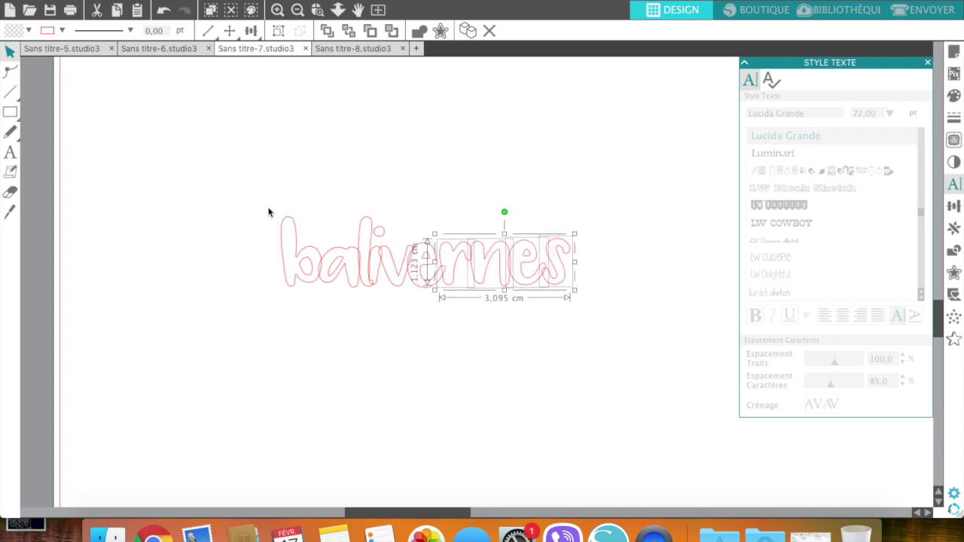
# Group all the letters of "balivernes" and undo the grouping, keeping the letters selected.
pyautogui.moveTo(246, 210); pyautogui.dragTo(645, 307)
pyautogui.rightClick(471, 259)
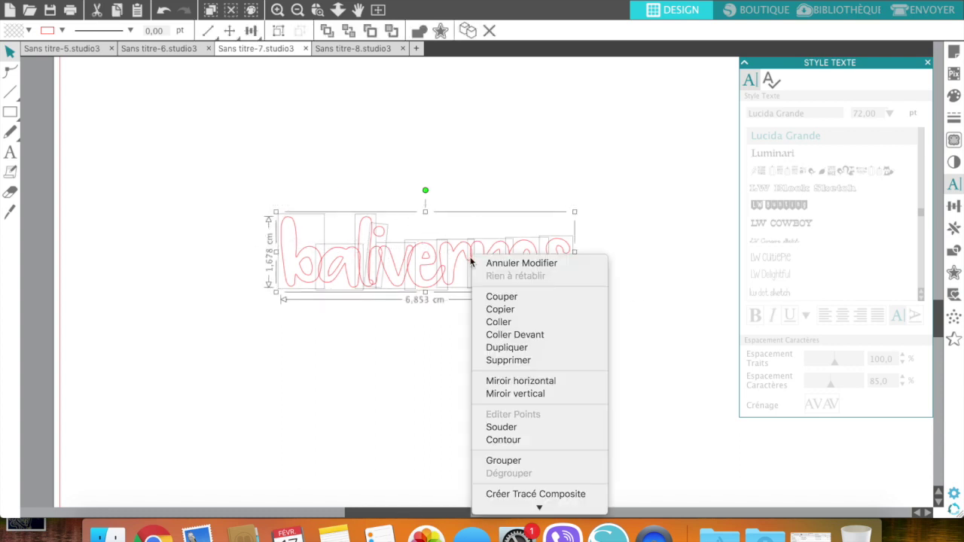
pyautogui.click(485, 460)
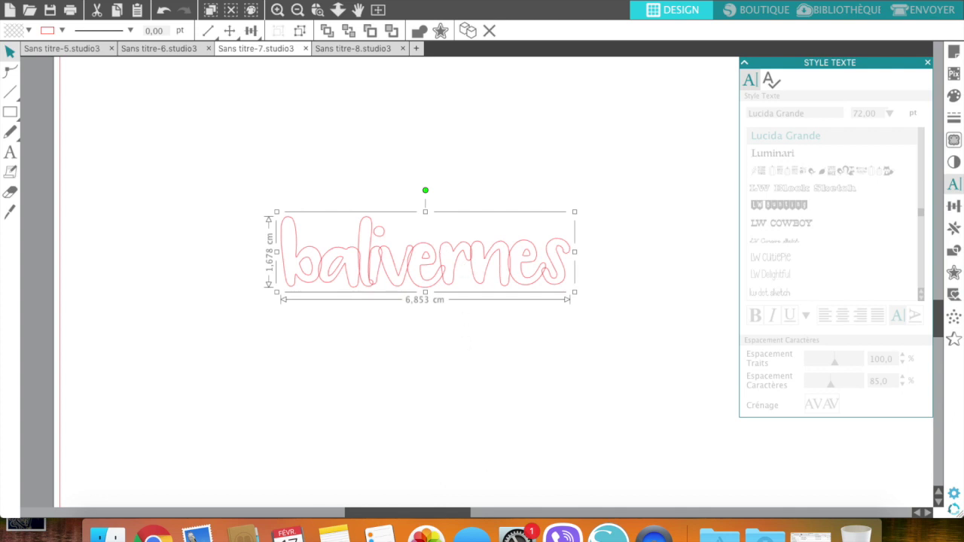
pyautogui.click(160, 15)
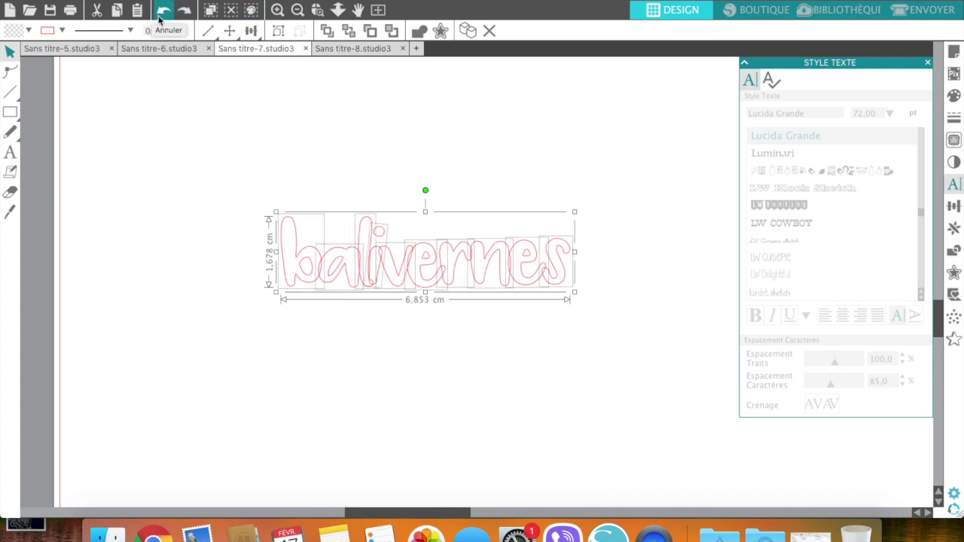
# Weld the selected overlapping letters of "balivernes" together.
pyautogui.rightClick(437, 256)
pyautogui.click(458, 426)
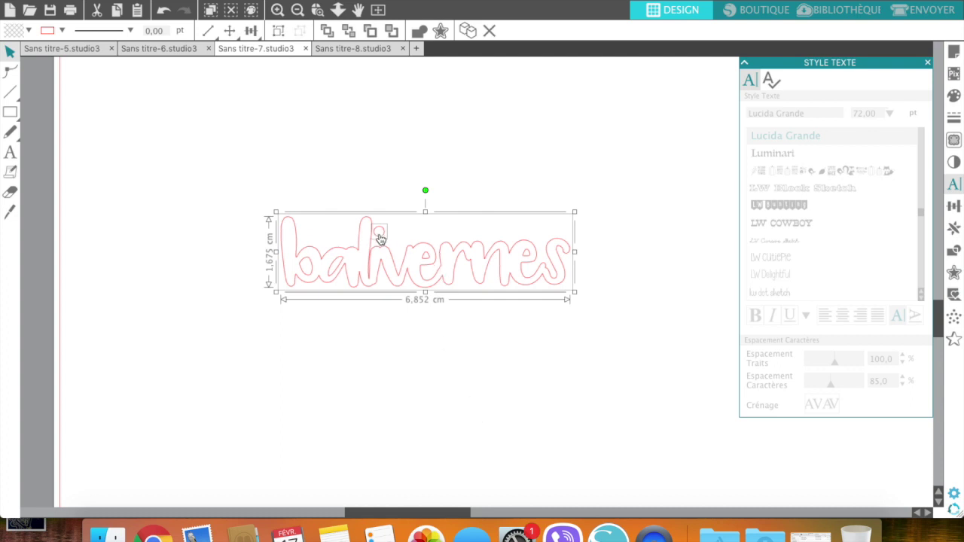
# Try moving the welded word away from the dot of the i, and undo the move.
pyautogui.moveTo(367, 261); pyautogui.dragTo(348, 408)
pyautogui.click(349, 351)
pyautogui.click(193, 243)
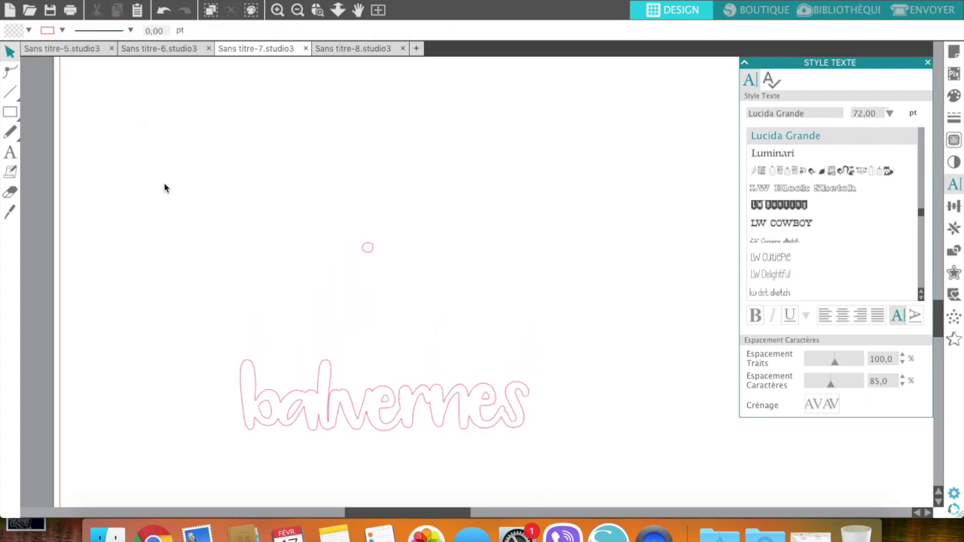
pyautogui.click(162, 8)
# Combine the welded word "balivernes" and the dot of the i into one compound path.
pyautogui.moveTo(235, 203); pyautogui.dragTo(656, 324)
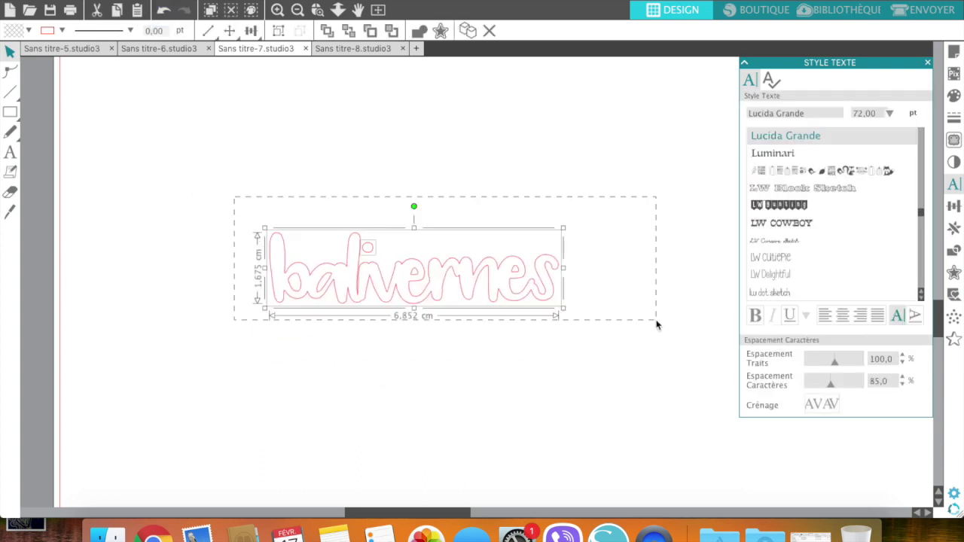
pyautogui.rightClick(468, 270)
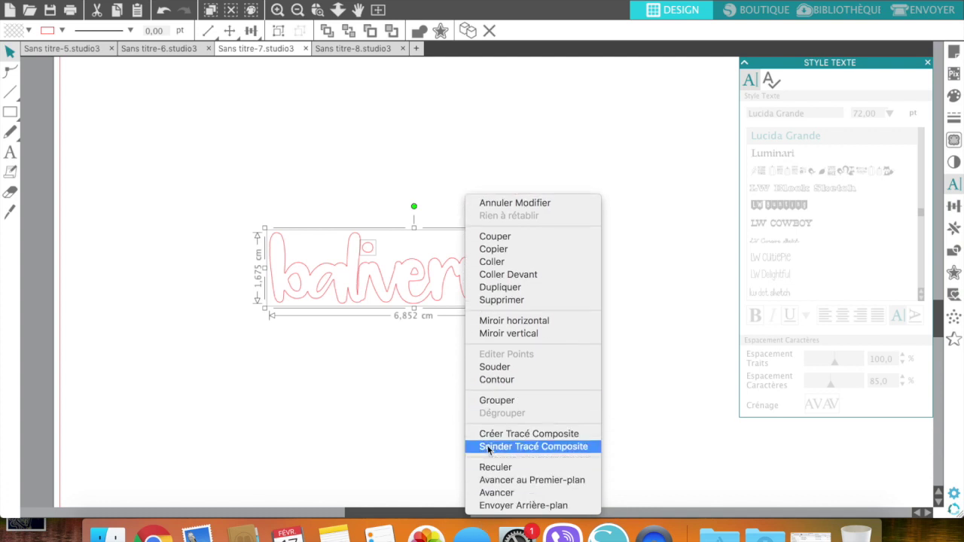
pyautogui.click(489, 435)
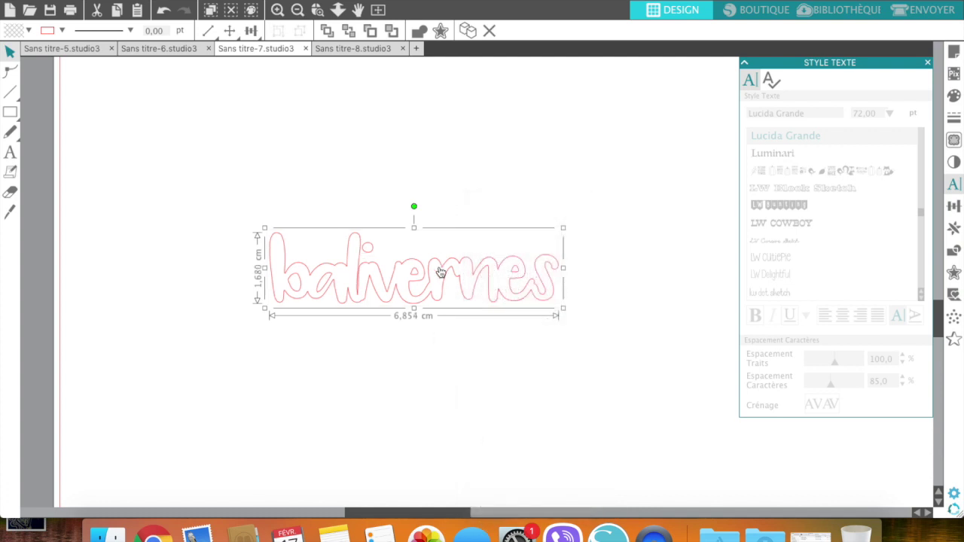
# Move the "balivernes" compound path upward on the page as one piece and deselect it.
pyautogui.moveTo(438, 273); pyautogui.dragTo(427, 211)
pyautogui.press('super+z')
pyautogui.click(557, 129)
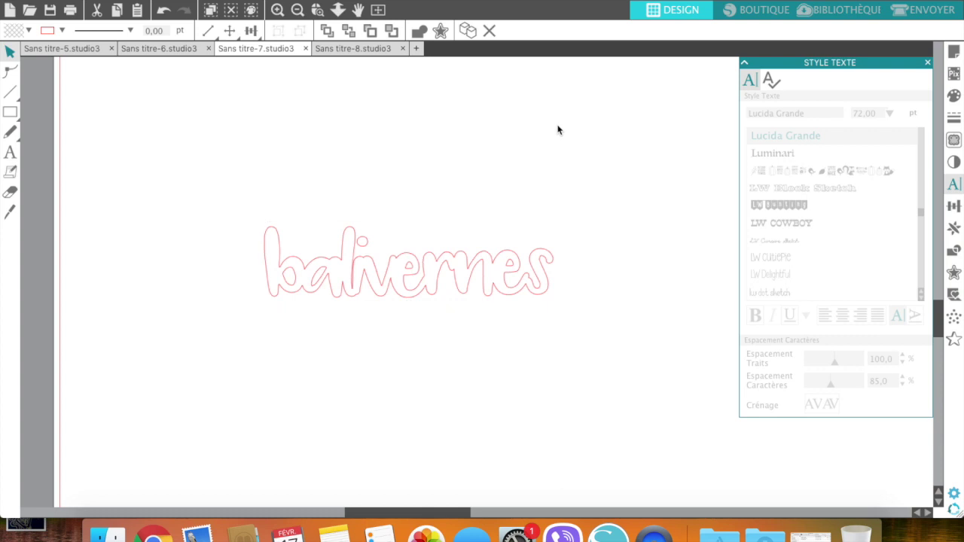
pyautogui.moveTo(421, 273); pyautogui.dragTo(450, 198)
pyautogui.click(497, 365)
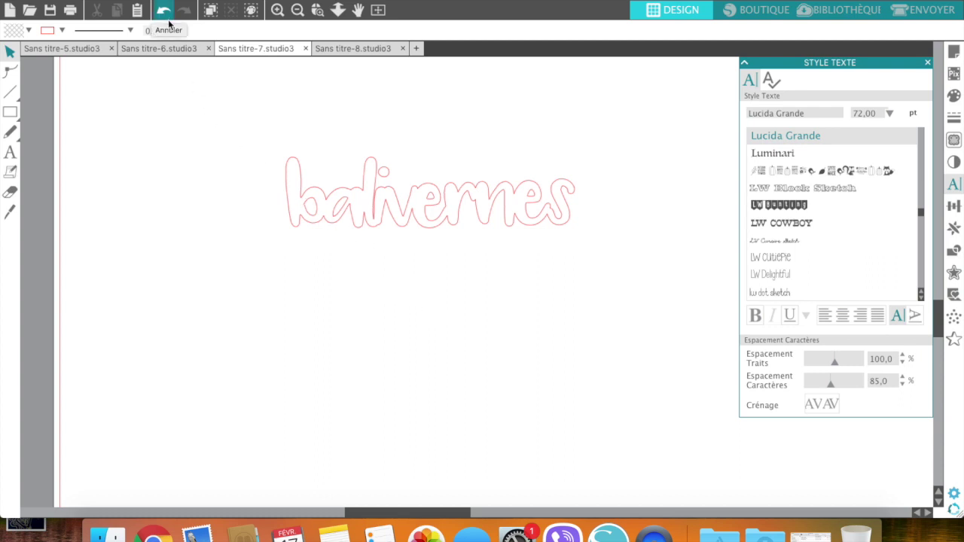
pyautogui.scroll(10, 222, 229)
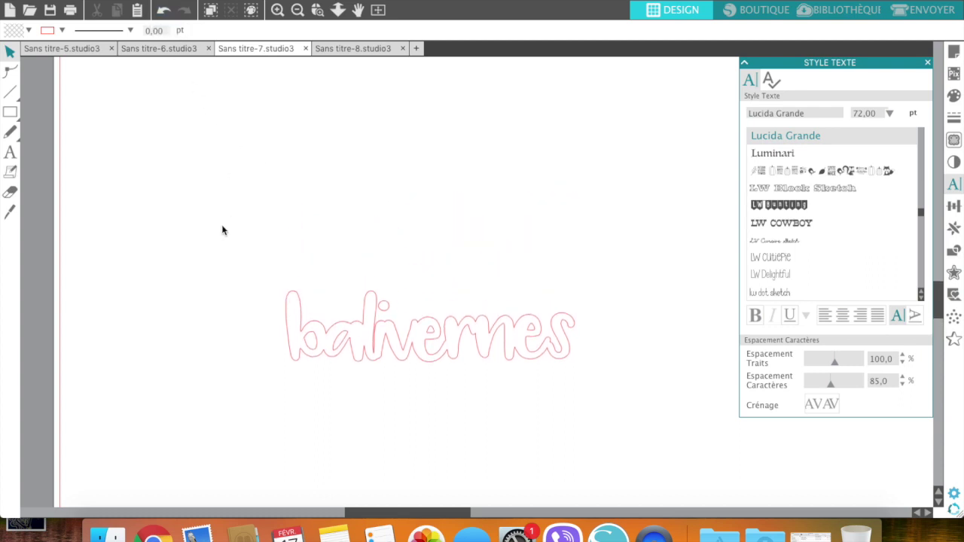
# Switch to the Sans titre-6.studio3 document, release the floral pattern's compound path and deselect the pieces.
pyautogui.click(171, 48)
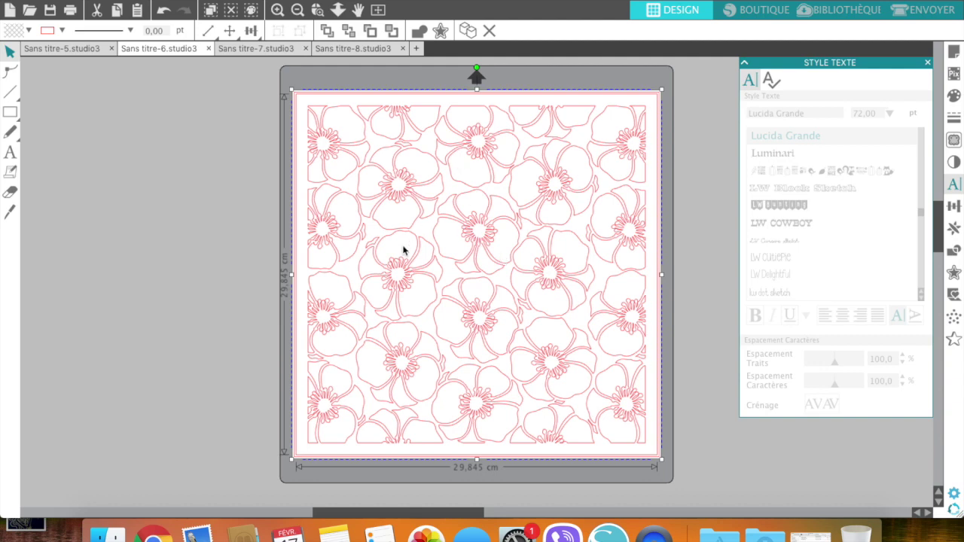
pyautogui.rightClick(409, 162)
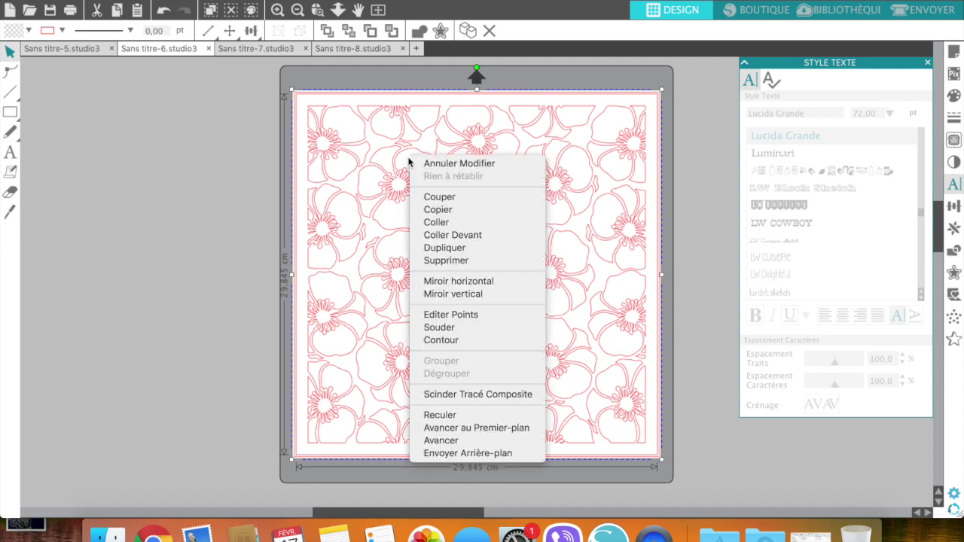
pyautogui.click(434, 397)
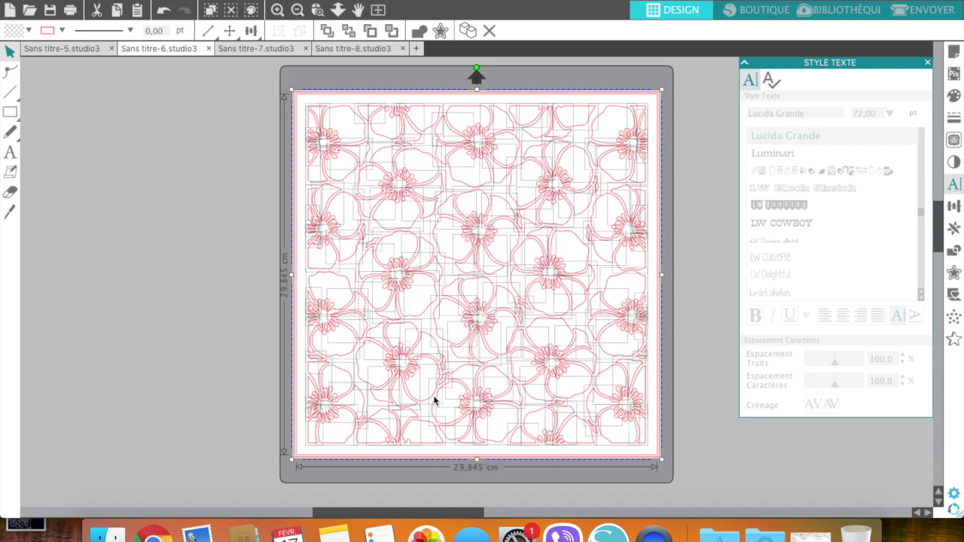
pyautogui.click(562, 74)
# Delete the flower pieces in the pattern's upper-left corner and those across its lower half.
pyautogui.moveTo(270, 89); pyautogui.dragTo(412, 132)
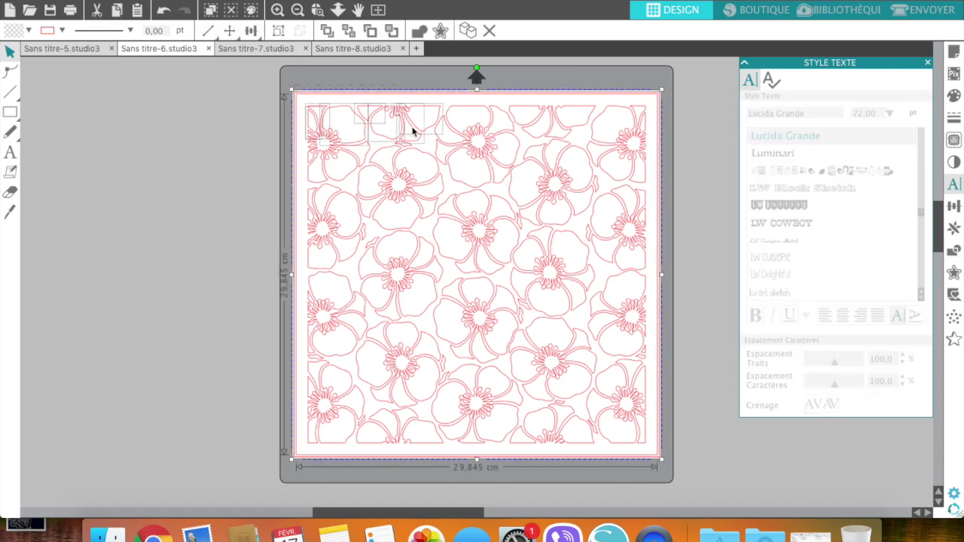
pyautogui.press('Delete')
pyautogui.moveTo(271, 132); pyautogui.dragTo(348, 175)
pyautogui.press('Delete')
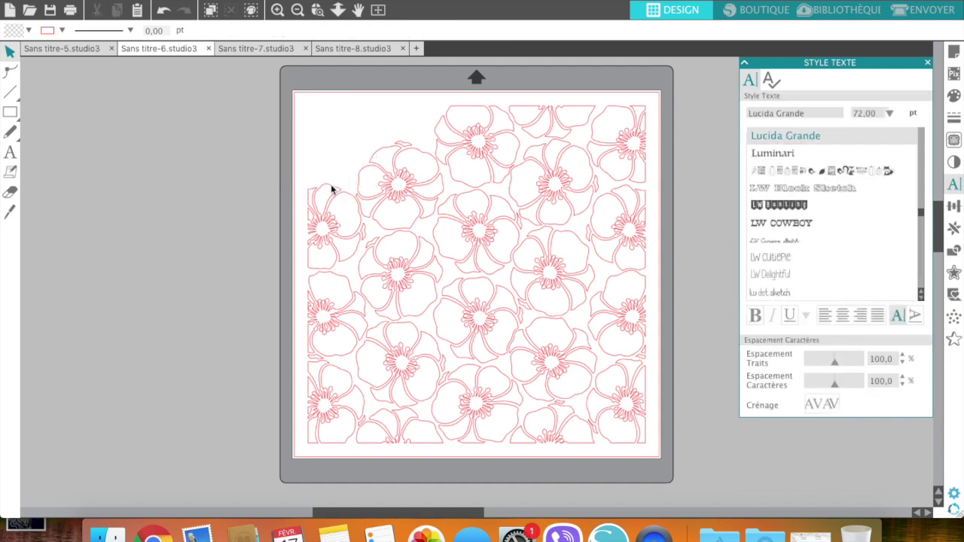
pyautogui.moveTo(251, 278); pyautogui.dragTo(675, 465)
pyautogui.press('Delete')
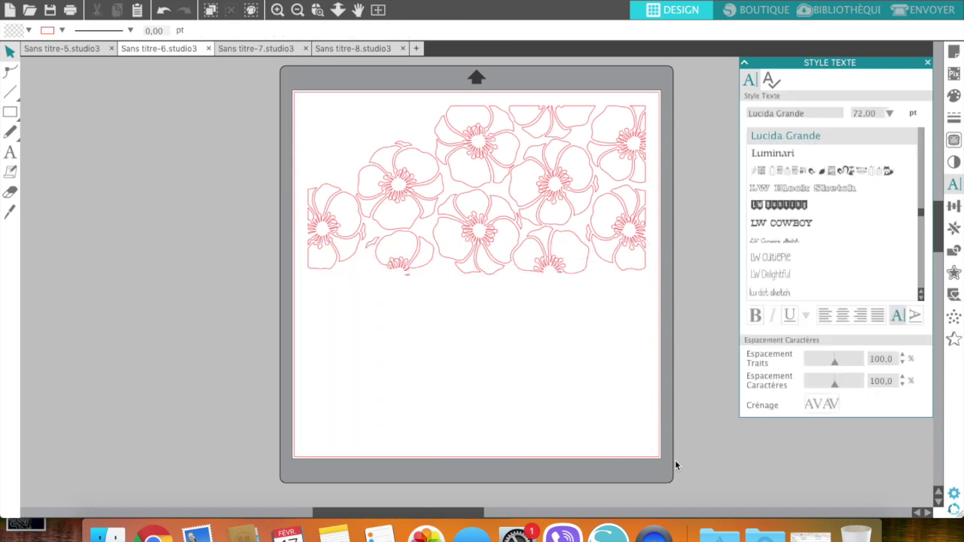
# Delete the pattern's upper-right pieces, the leftmost flower, the lowest remaining row and the flowers on the right side.
pyautogui.moveTo(424, 89); pyautogui.dragTo(652, 138)
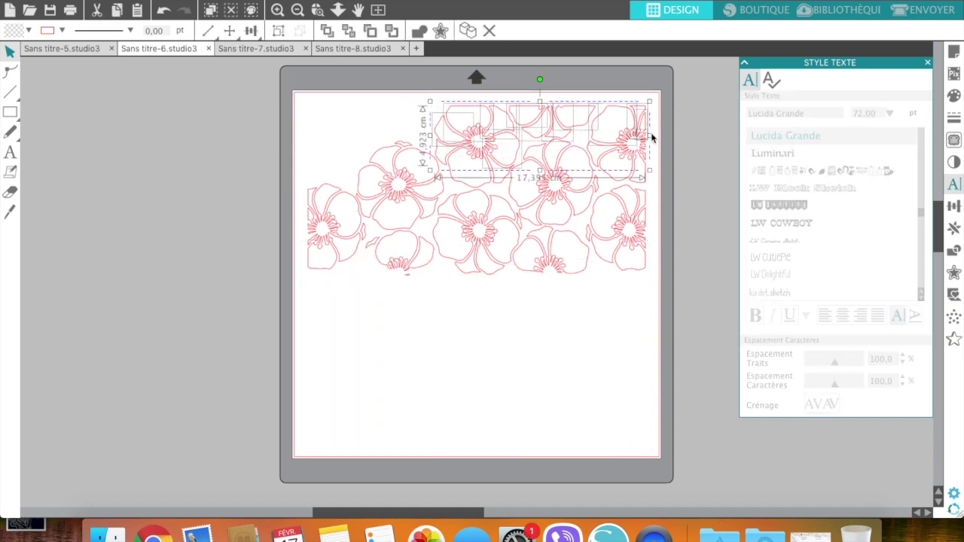
pyautogui.press('Delete')
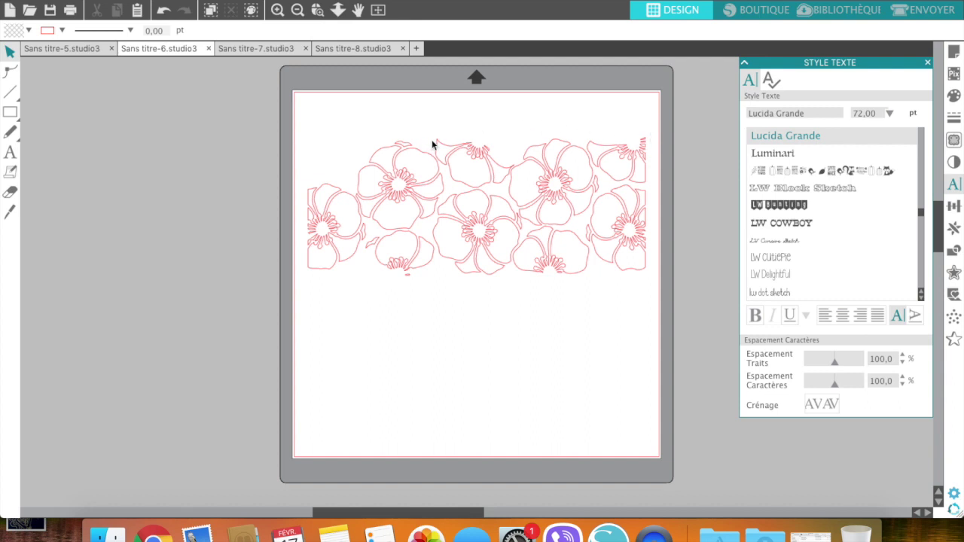
pyautogui.moveTo(312, 173); pyautogui.dragTo(347, 263)
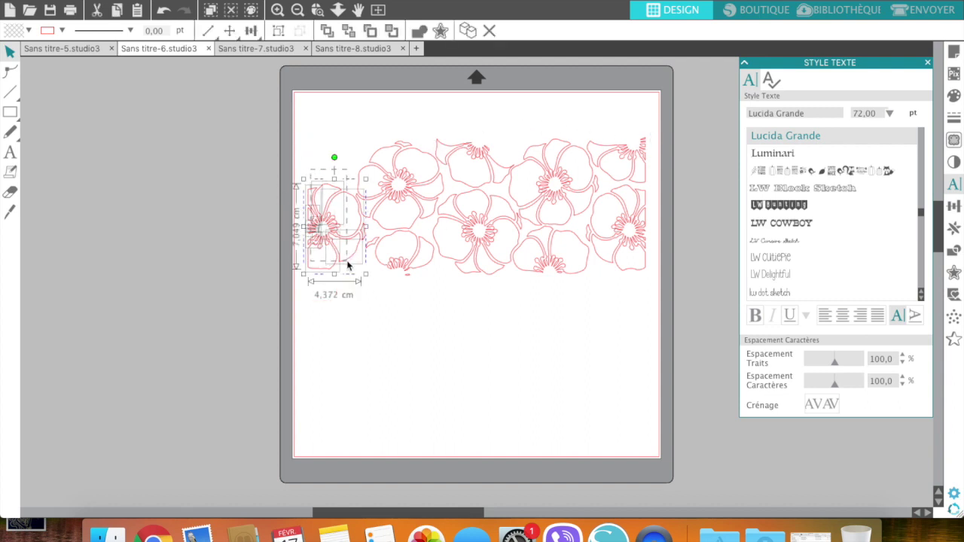
pyautogui.press('Delete')
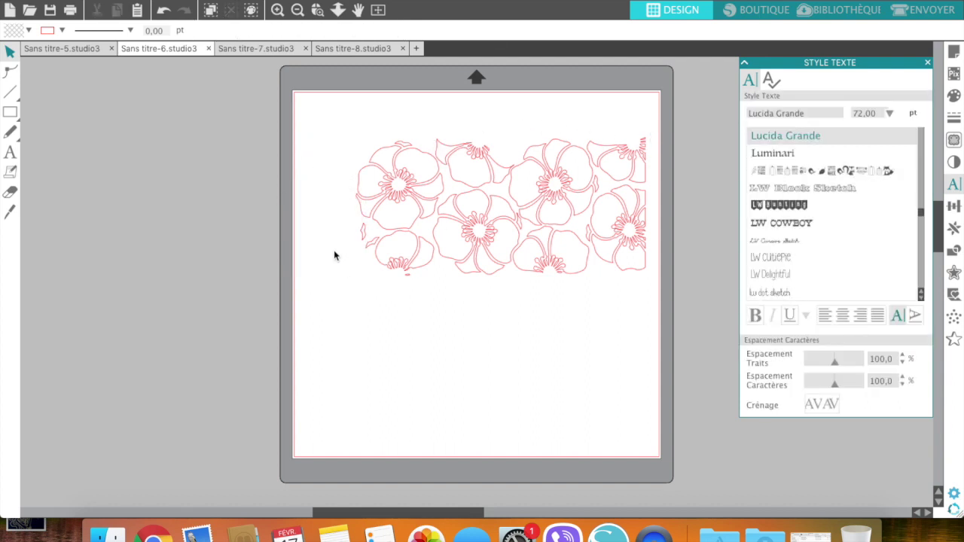
pyautogui.moveTo(344, 234); pyautogui.dragTo(660, 340)
pyautogui.press('Delete')
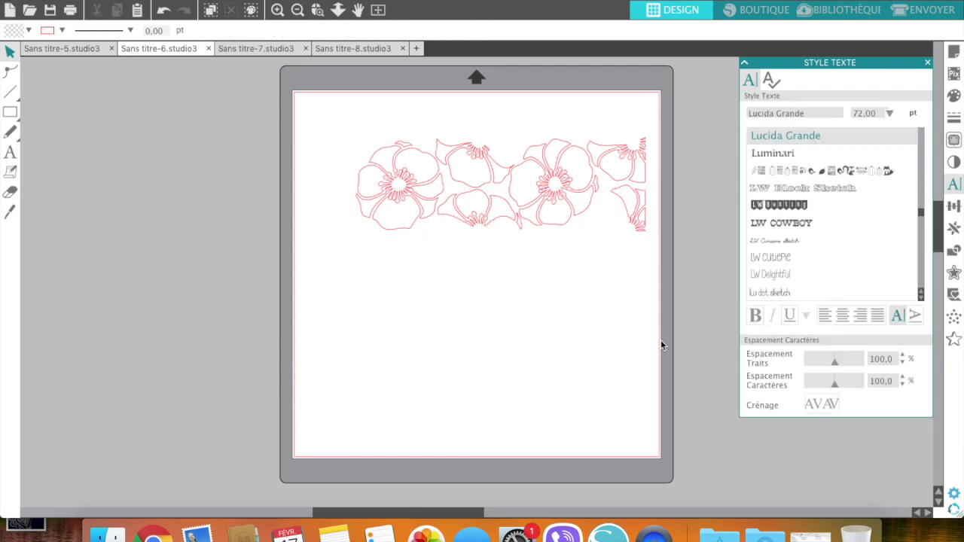
pyautogui.click(526, 137)
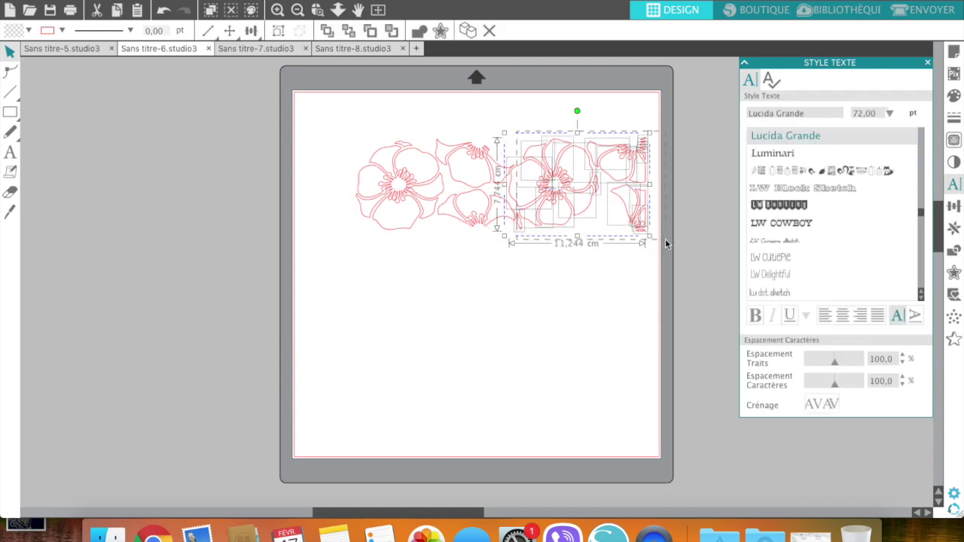
pyautogui.press('Delete')
pyautogui.moveTo(439, 125); pyautogui.dragTo(518, 184)
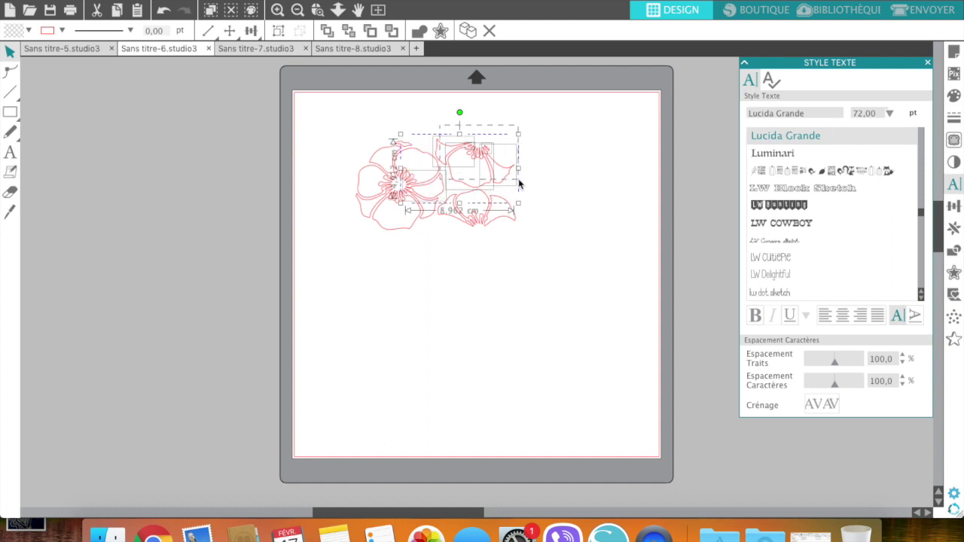
pyautogui.press('Delete')
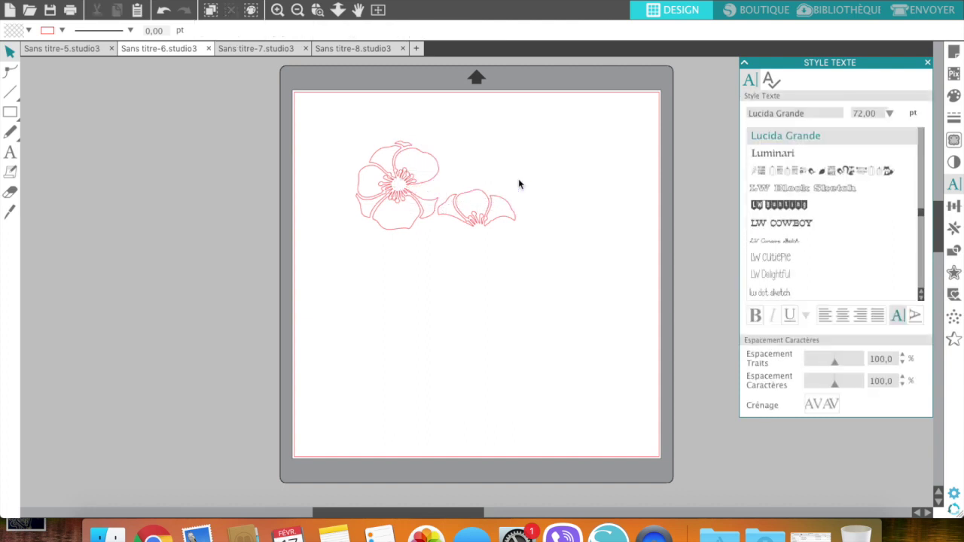
pyautogui.press('super+z')
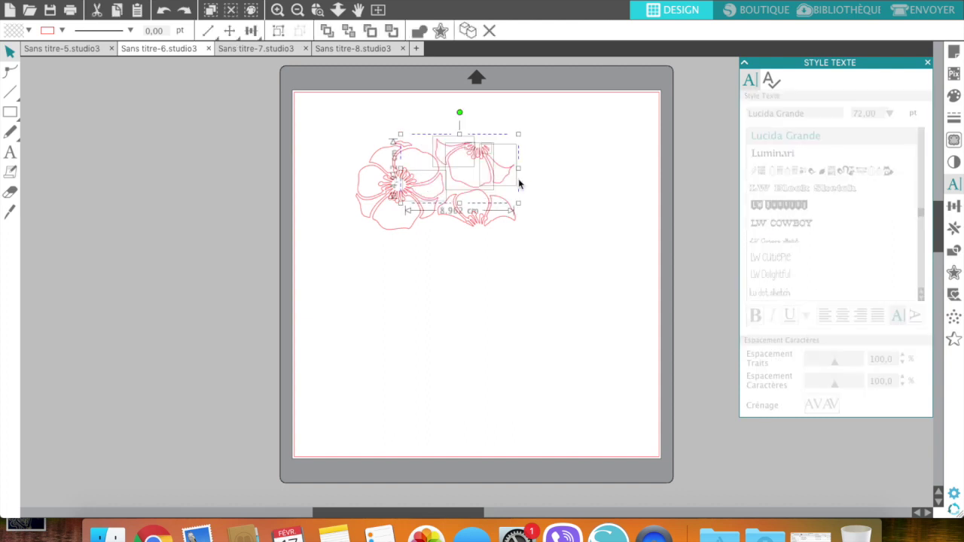
pyautogui.click(547, 188)
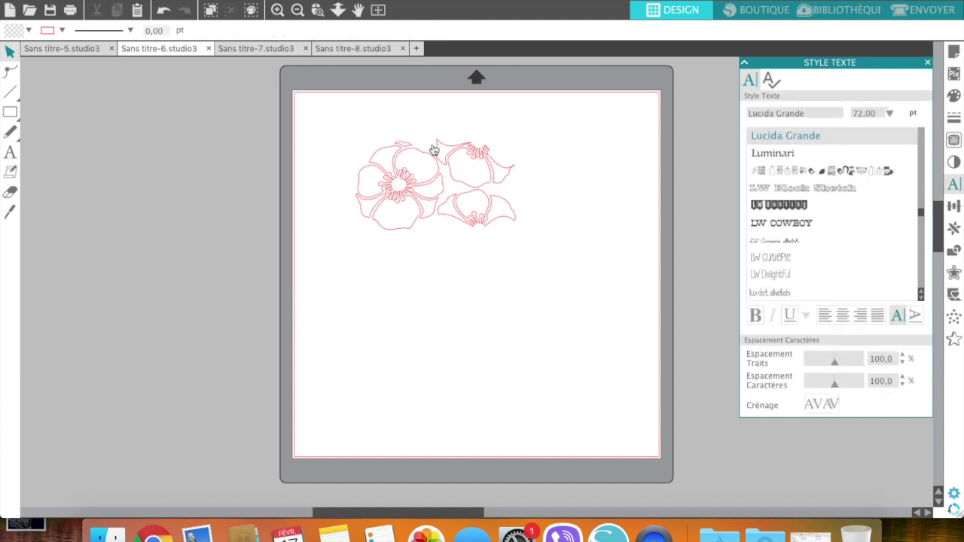
# Pull the neighbouring leftover petals away from the complete flower and delete all pieces outside that flower.
pyautogui.moveTo(429, 148); pyautogui.dragTo(544, 172)
pyautogui.click(504, 173)
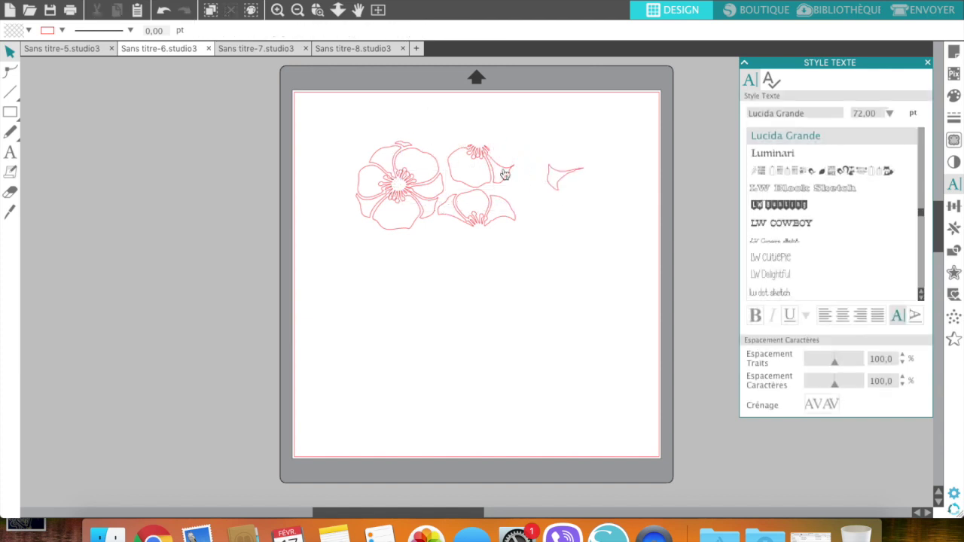
pyautogui.moveTo(454, 204); pyautogui.dragTo(539, 202)
pyautogui.click(527, 181)
pyautogui.moveTo(444, 138); pyautogui.dragTo(617, 240)
pyautogui.press('Delete')
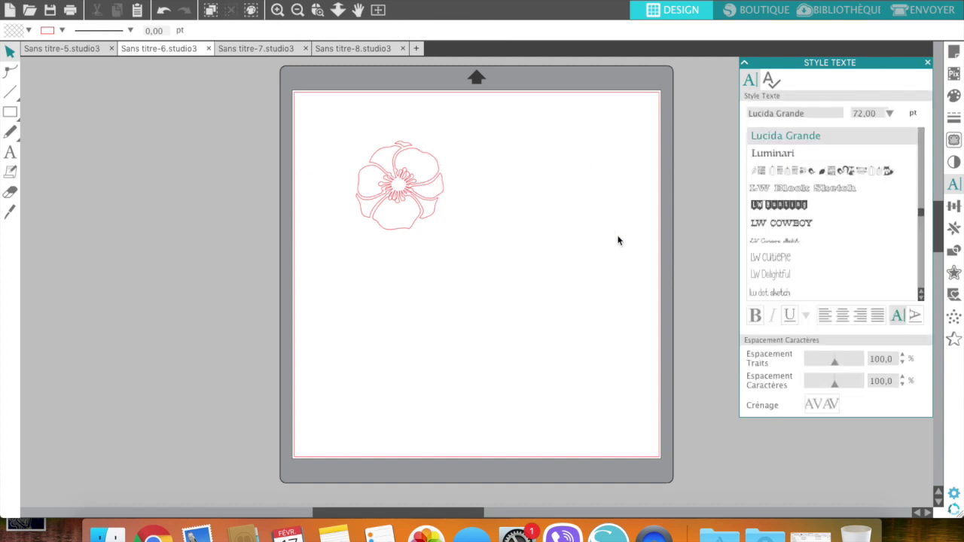
# Combine all pieces of the remaining flower into a compound path and move it right and slightly up.
pyautogui.hscroll(2, 352, 136)
pyautogui.moveTo(315, 138); pyautogui.dragTo(524, 331)
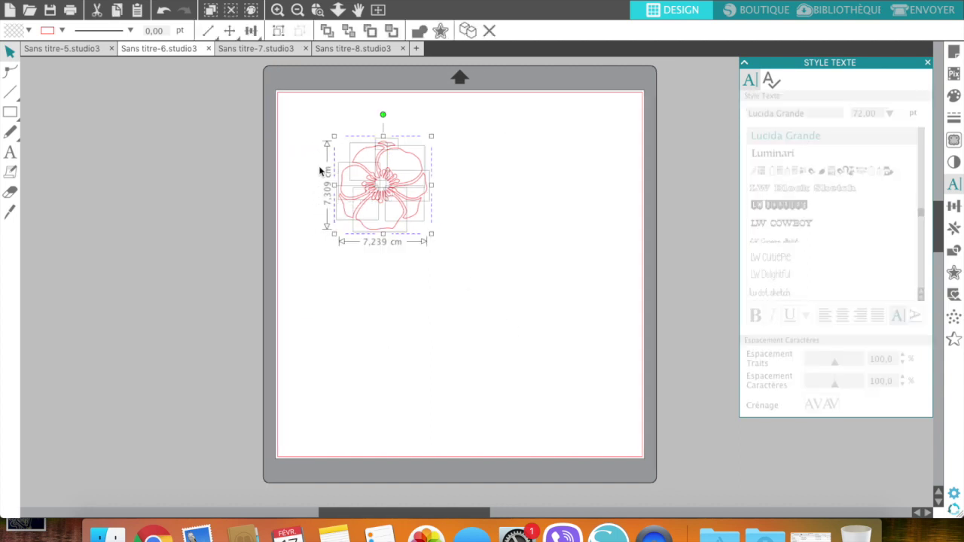
pyautogui.rightClick(377, 171)
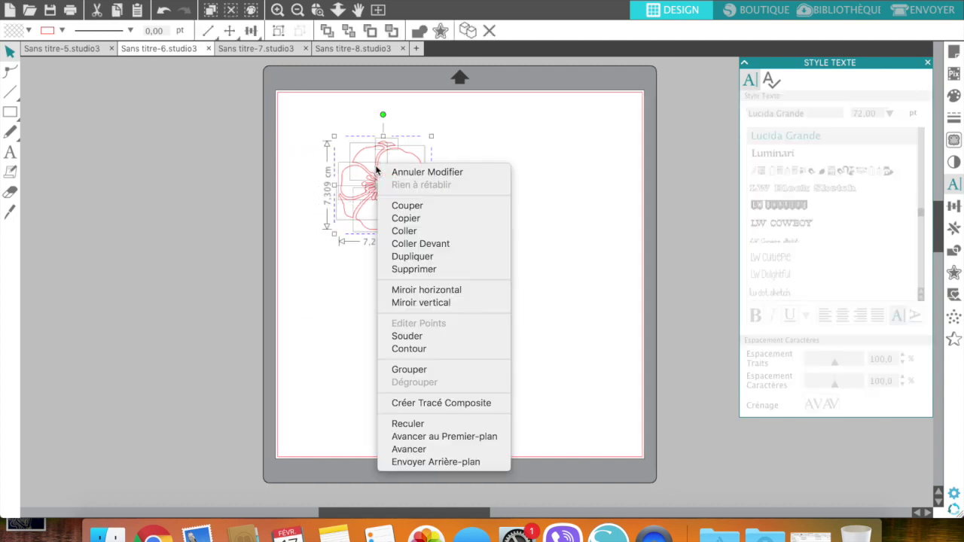
pyautogui.click(397, 403)
pyautogui.click(495, 243)
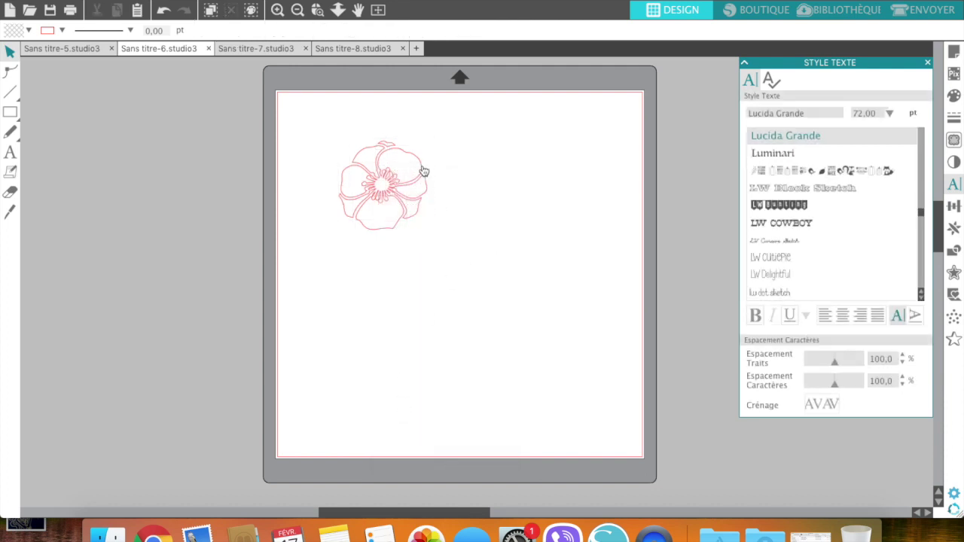
pyautogui.moveTo(413, 181); pyautogui.dragTo(488, 216)
pyautogui.click(480, 181)
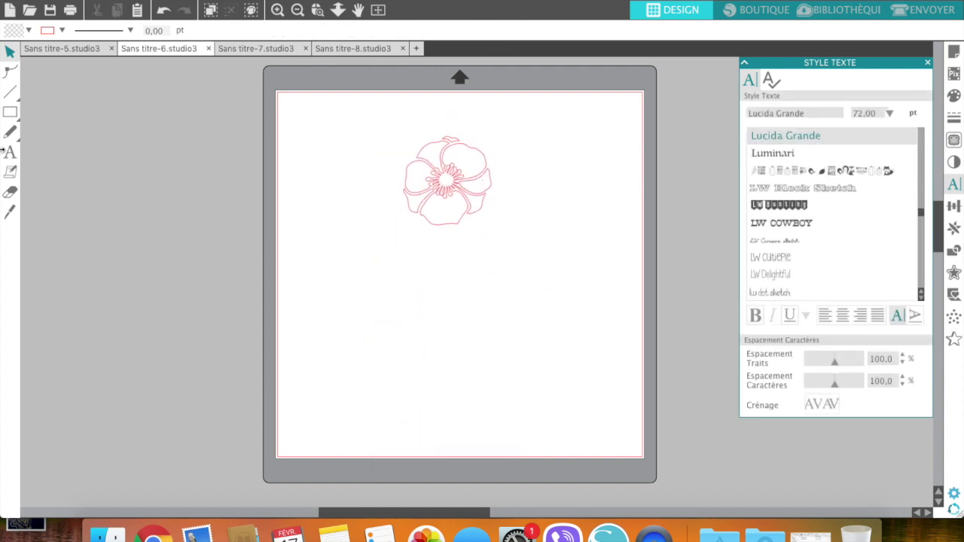
# Fill the compound-path flower with solid red and deselect it.
pyautogui.click(30, 31)
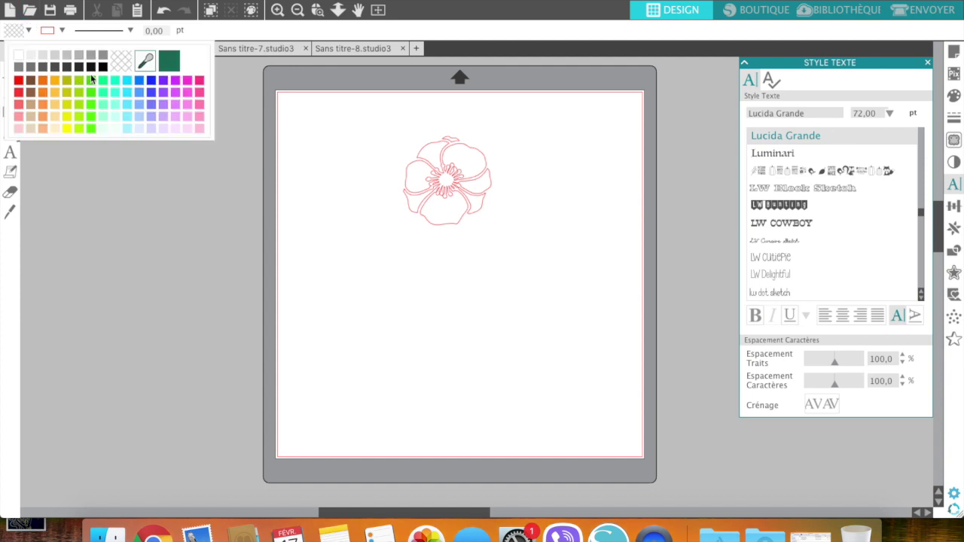
pyautogui.click(19, 79)
pyautogui.click(452, 164)
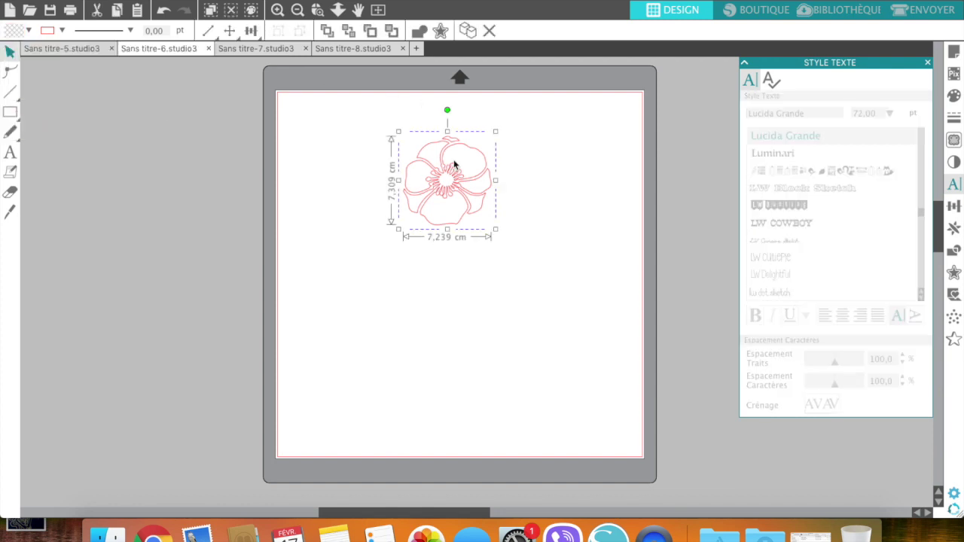
pyautogui.click(30, 30)
pyautogui.click(18, 82)
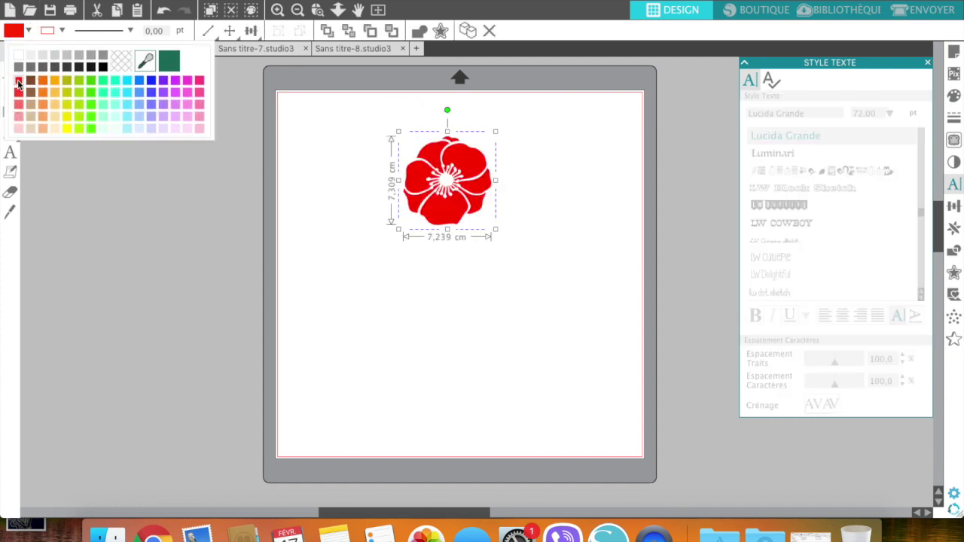
pyautogui.click(458, 343)
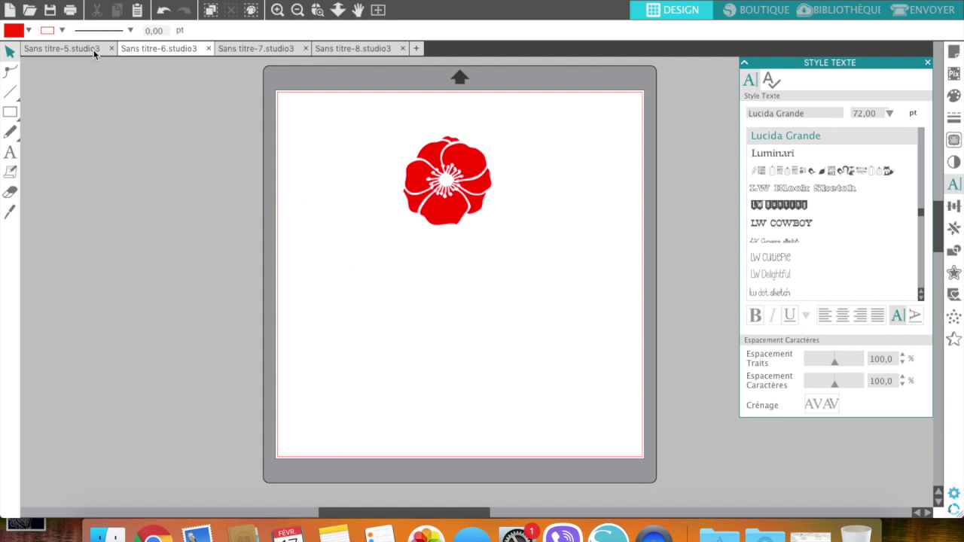
# Switch to the Sans titre-5 document and ungroup the hearts-and-jar design twice.
pyautogui.click(68, 48)
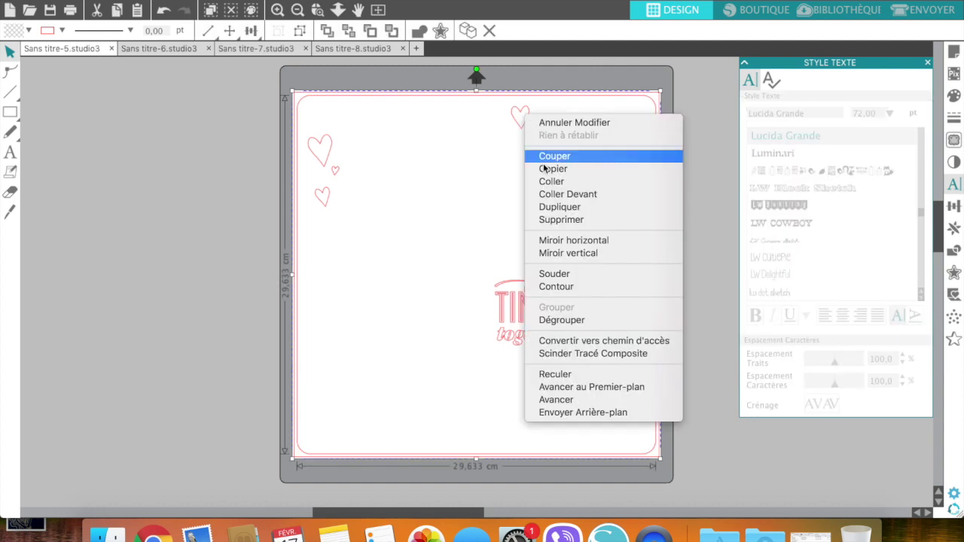
pyautogui.click(566, 322)
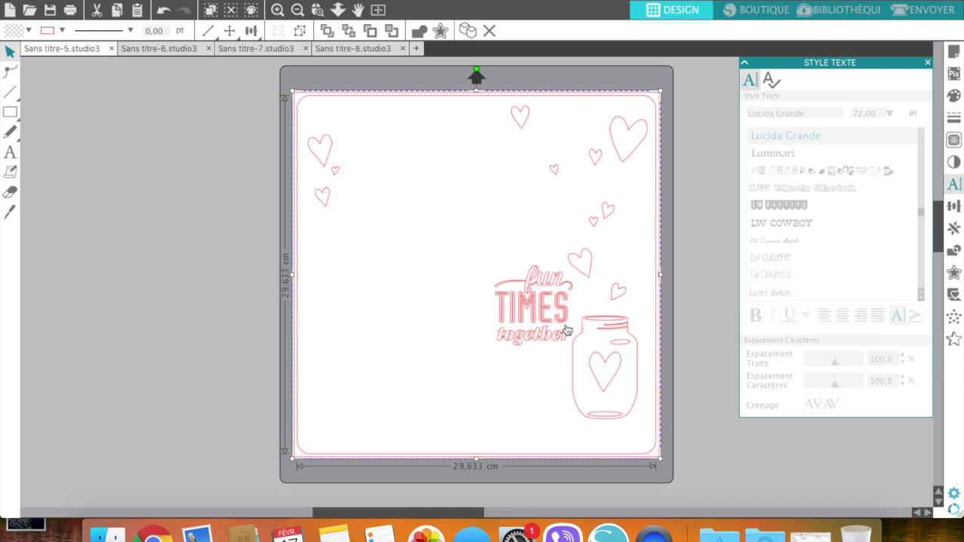
pyautogui.rightClick(530, 163)
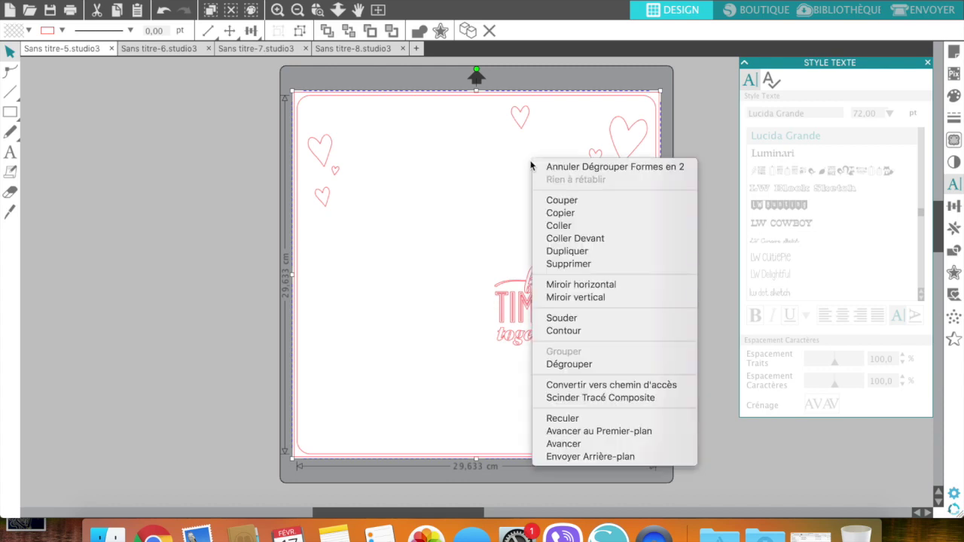
pyautogui.click(548, 364)
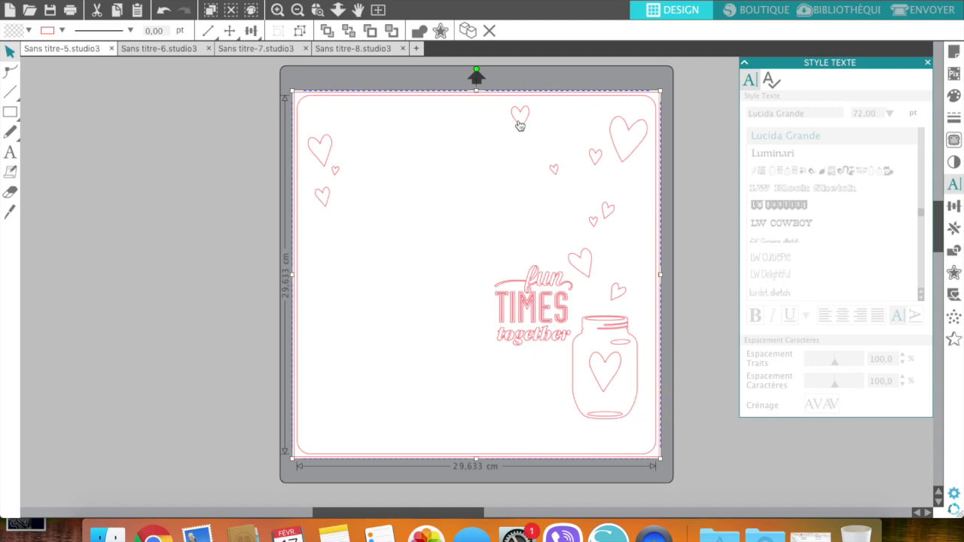
# Try to release the compound path of the hearts-and-jar design, shifting the design between the two attempts.
pyautogui.moveTo(519, 122)
pyautogui.mouseDown()
pyautogui.moveTo(442, 250)
pyautogui.moveTo(458, 265)
pyautogui.moveTo(476, 176)
pyautogui.moveTo(512, 121)
pyautogui.mouseUp()
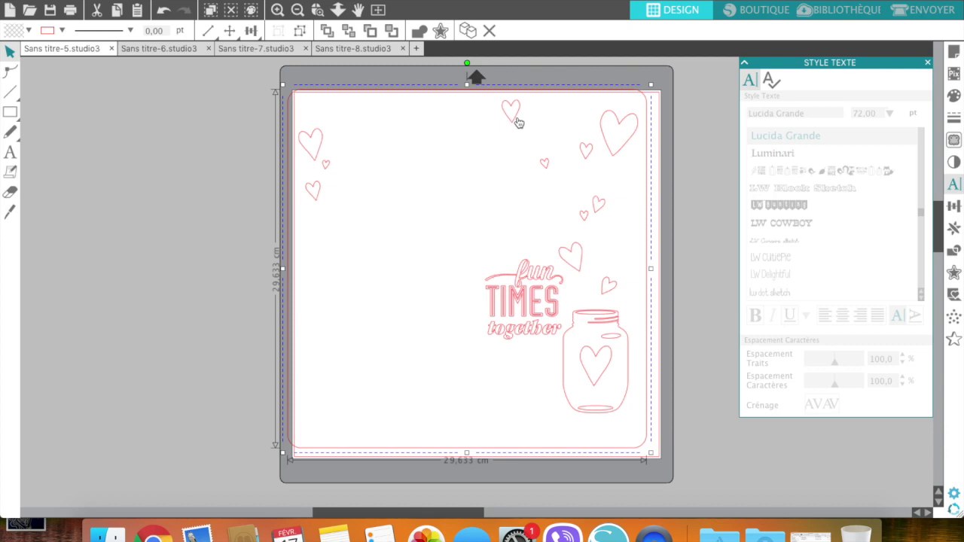
pyautogui.rightClick(518, 118)
pyautogui.click(549, 354)
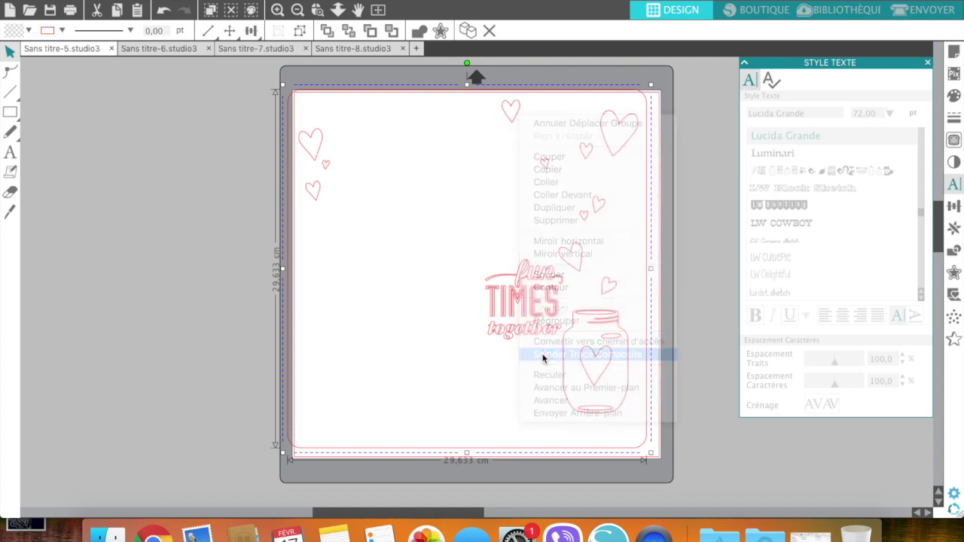
pyautogui.moveTo(516, 294); pyautogui.dragTo(530, 274)
pyautogui.rightClick(530, 274)
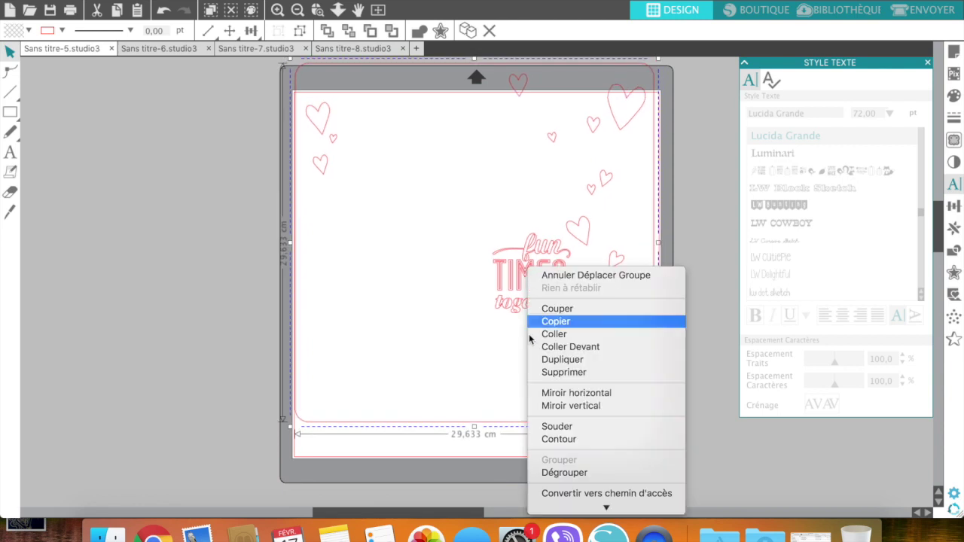
pyautogui.moveTo(551, 506)
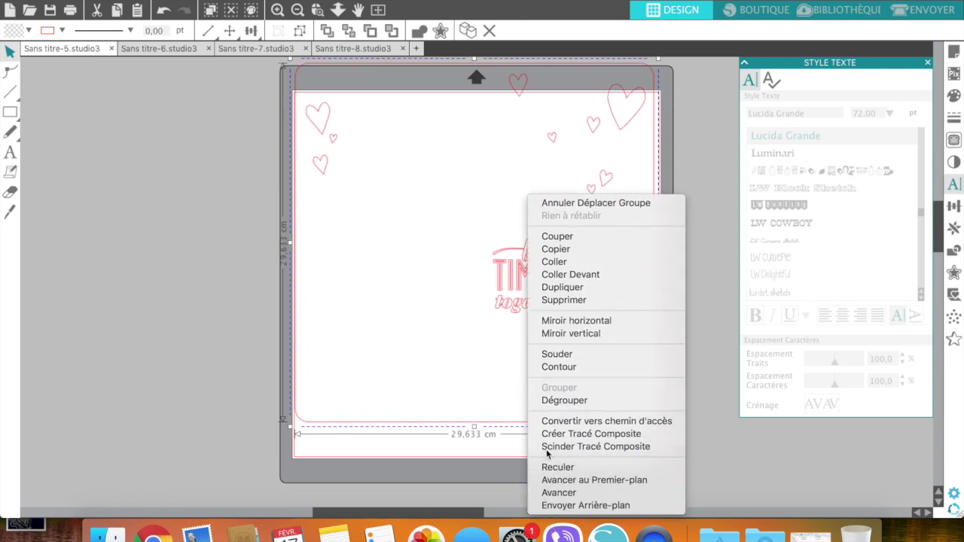
pyautogui.click(550, 447)
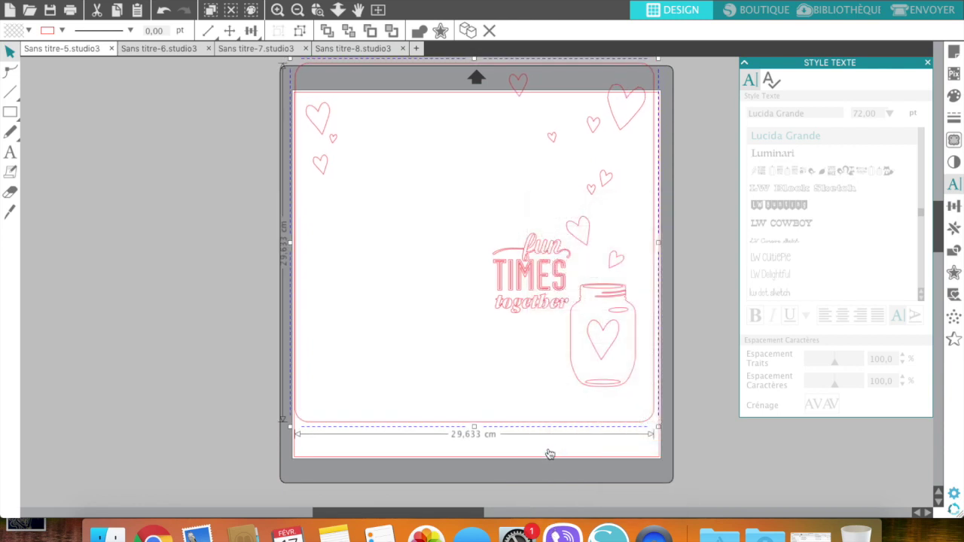
# Separate the hearts-and-jar design into pieces with Détacher Lignes and delete the rounded outer frame.
pyautogui.moveTo(533, 278); pyautogui.dragTo(538, 307)
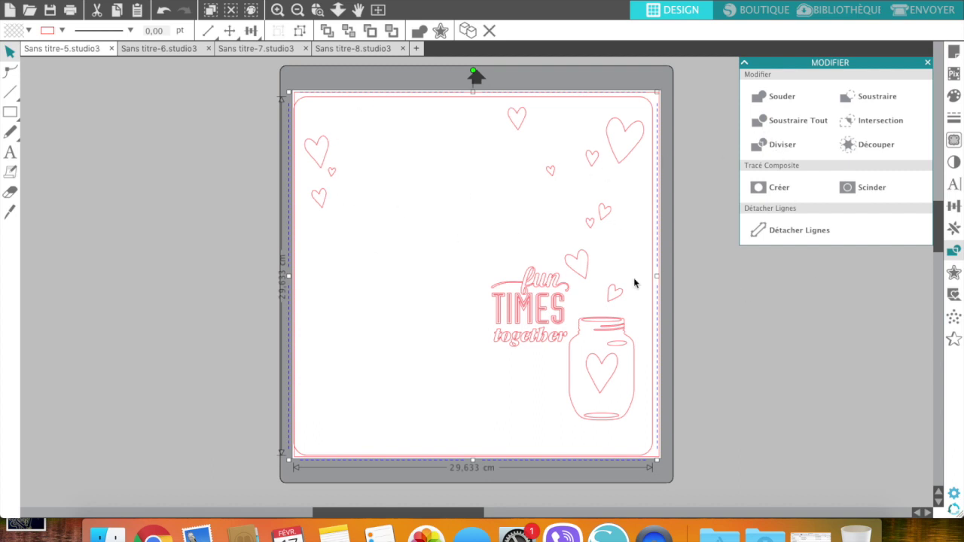
pyautogui.click(777, 237)
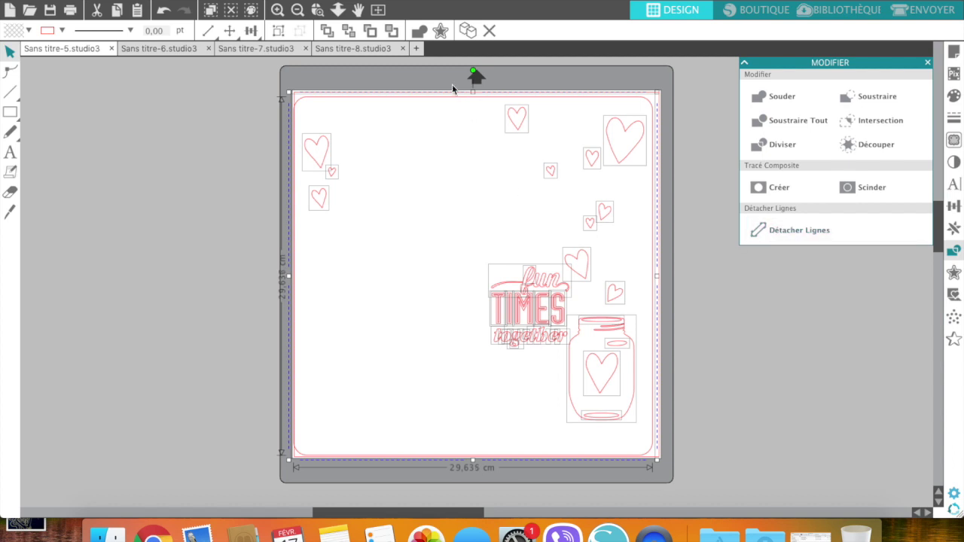
pyautogui.click(376, 70)
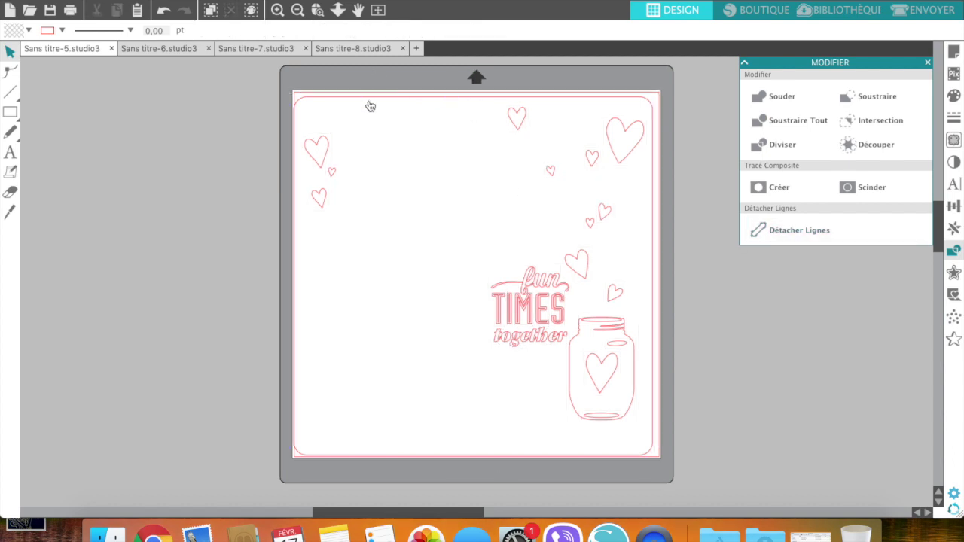
pyautogui.moveTo(368, 102); pyautogui.dragTo(495, 218)
pyautogui.press('Delete')
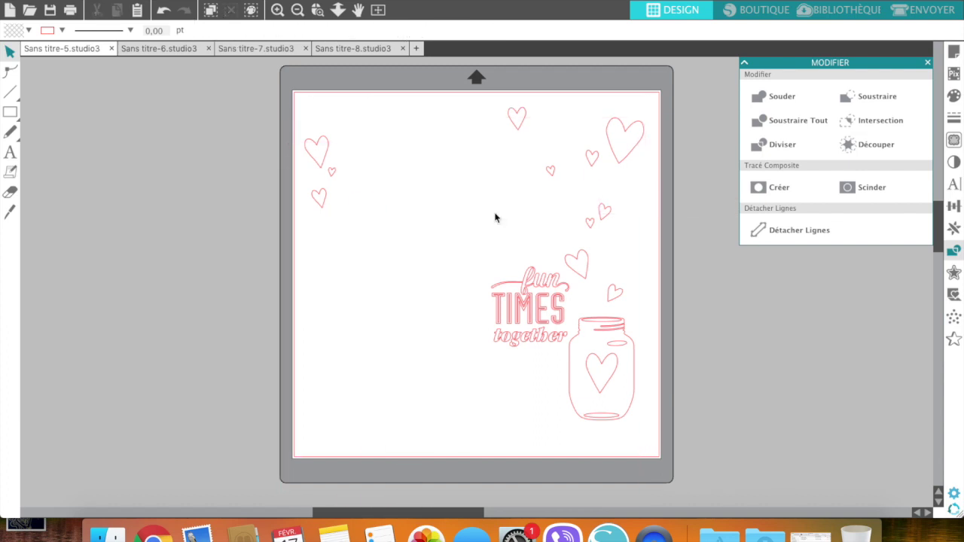
# Group all the jar's pieces, including the base ellipse, and move the jar off the page to the left.
pyautogui.click(590, 329)
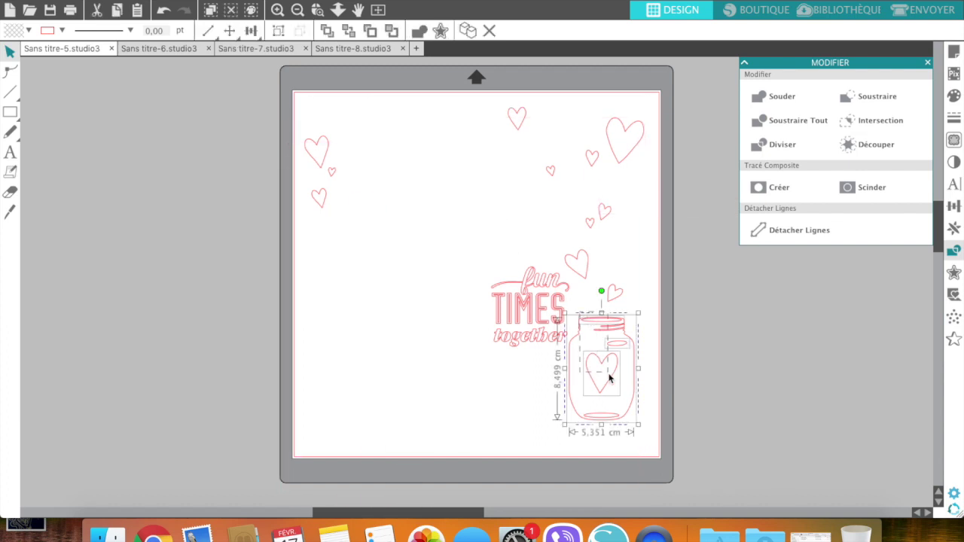
pyautogui.moveTo(619, 344); pyautogui.dragTo(193, 241)
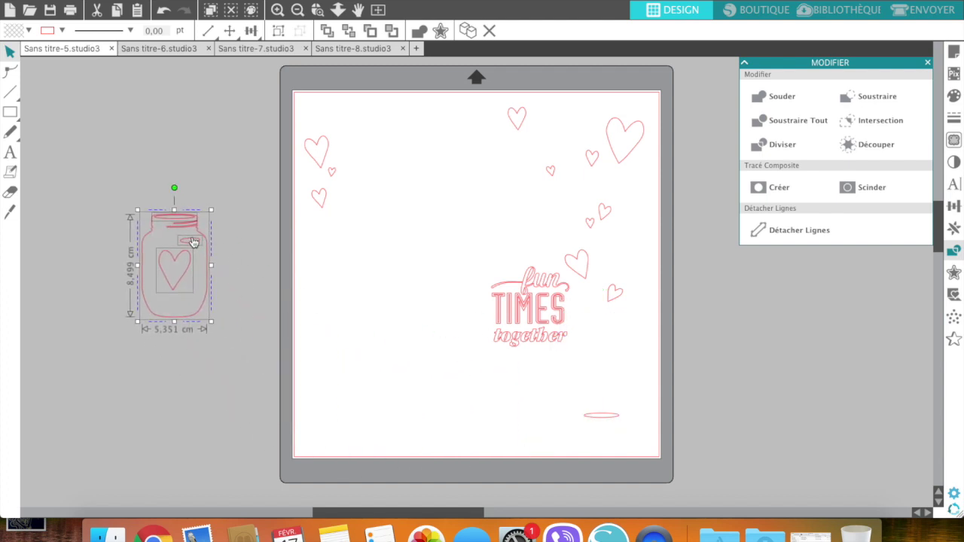
pyautogui.press('super+z')
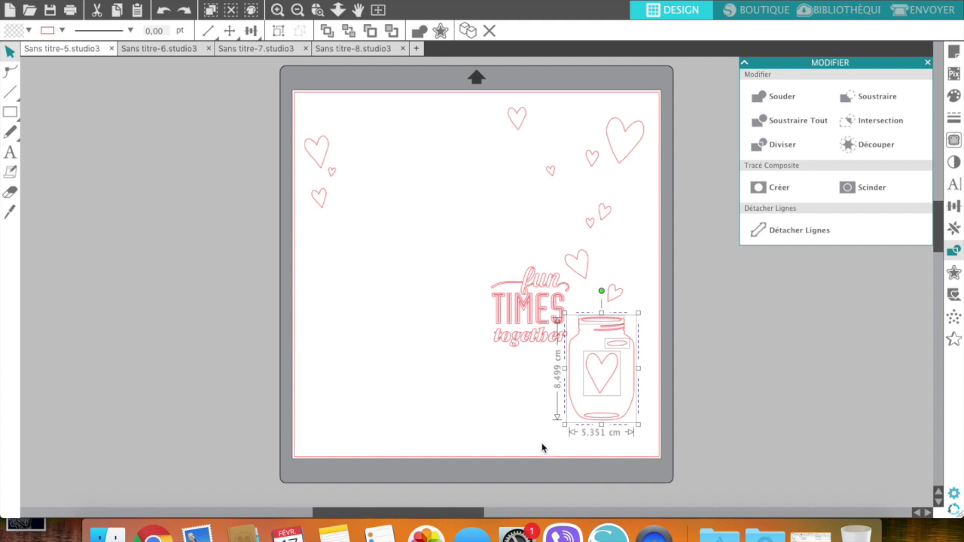
pyautogui.click(607, 414)
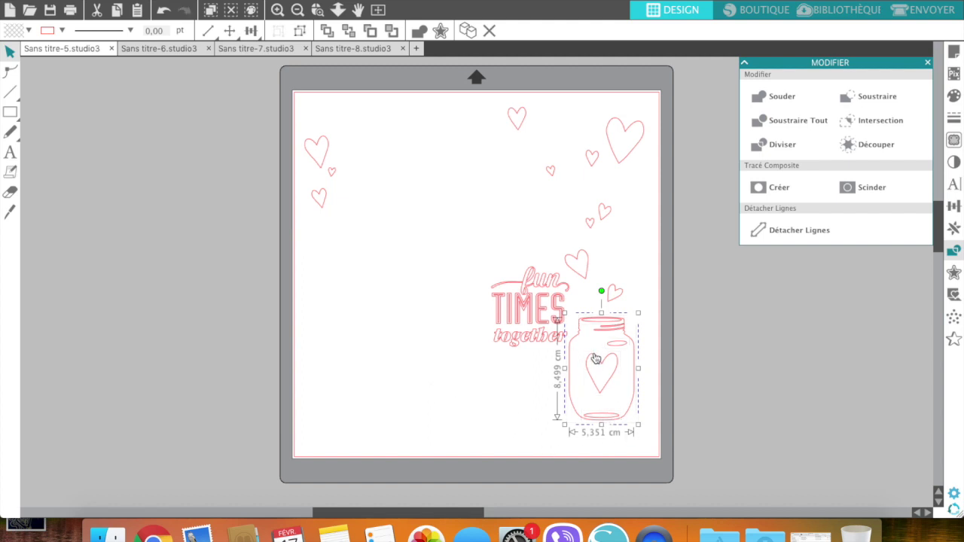
pyautogui.moveTo(613, 347); pyautogui.dragTo(181, 227)
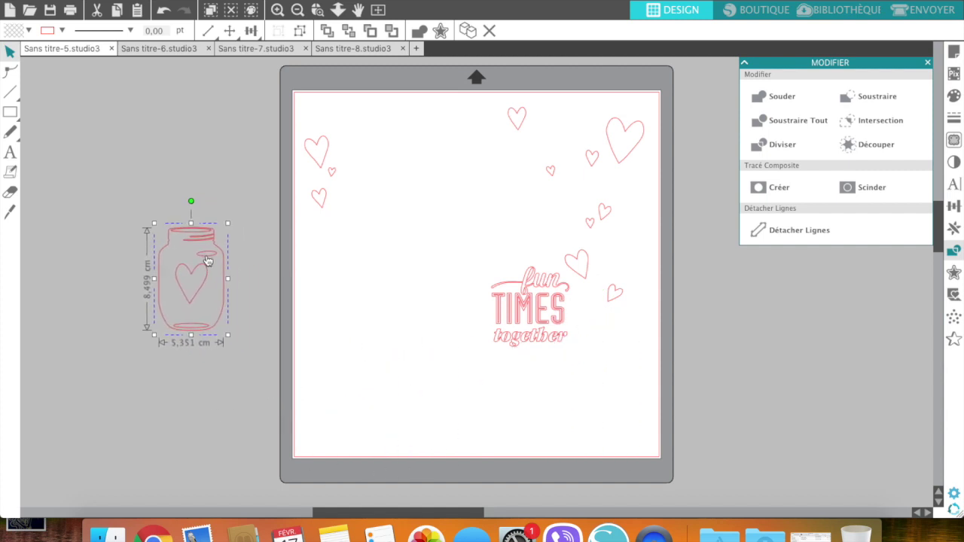
# Delete the "fun TIMES together" lettering and move the jar back onto the page below the hearts.
pyautogui.moveTo(496, 280); pyautogui.dragTo(567, 369)
pyautogui.press('Delete')
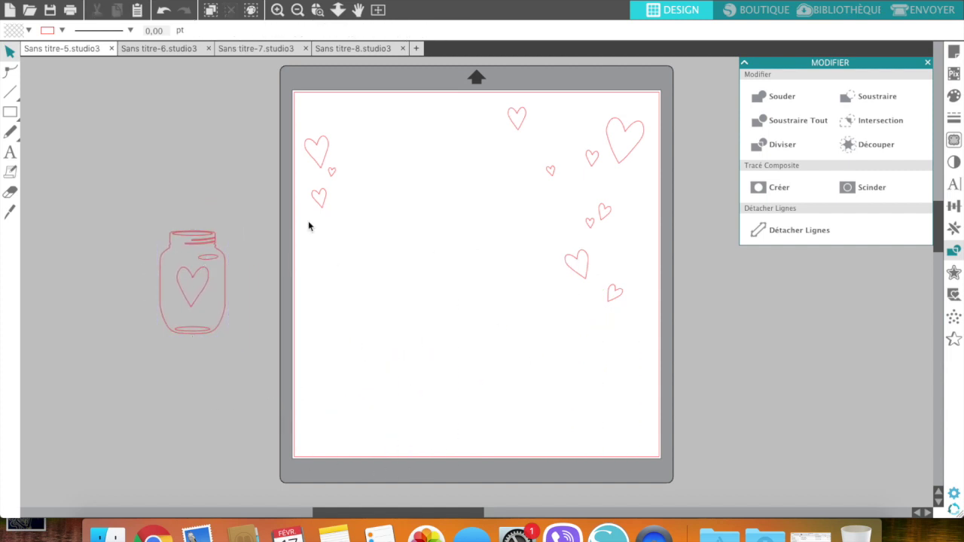
pyautogui.moveTo(194, 243); pyautogui.dragTo(585, 347)
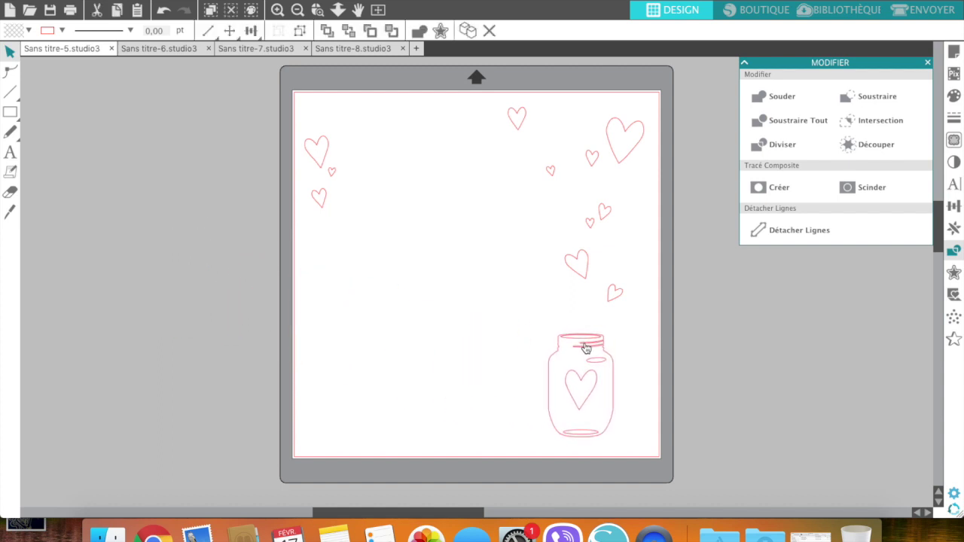
pyautogui.click(585, 347)
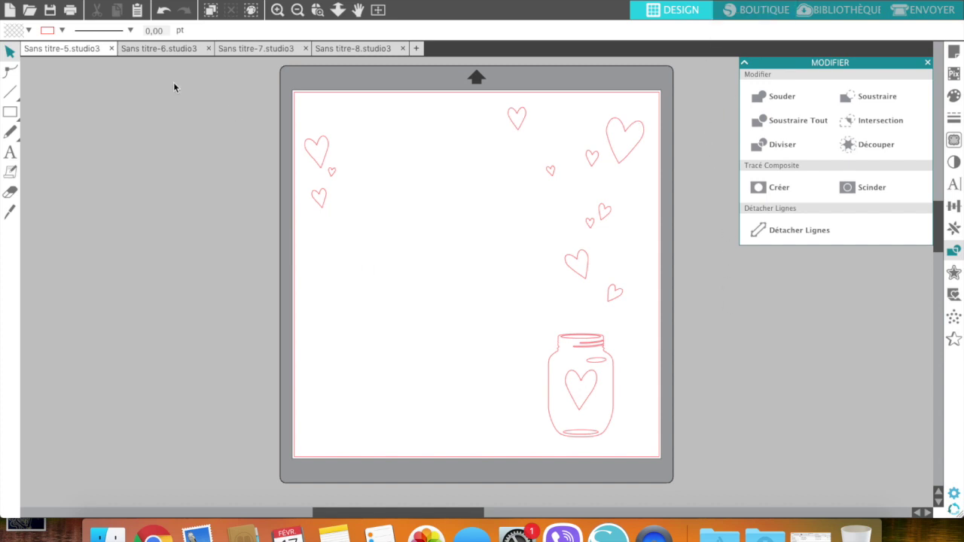
# Undo the jar moves and grouping, the lettering and frame deletions, and the separation of the design's pieces.
pyautogui.click(161, 11)
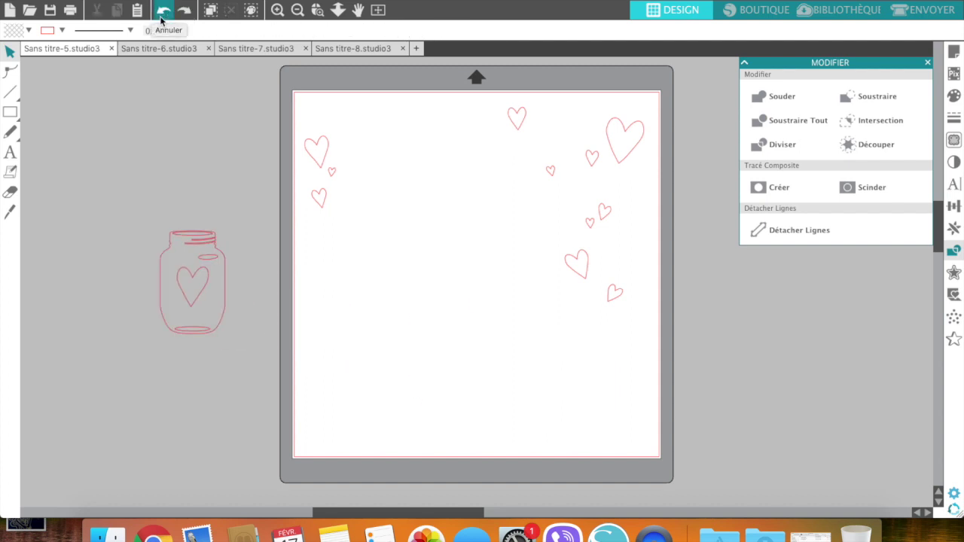
pyautogui.click(161, 11)
pyautogui.click(160, 17)
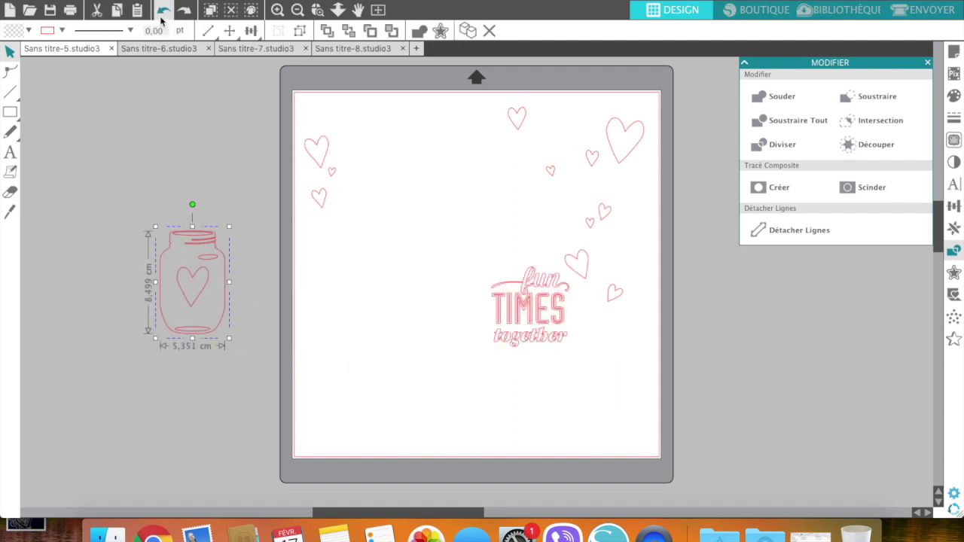
pyautogui.click(160, 16)
pyautogui.click(160, 16)
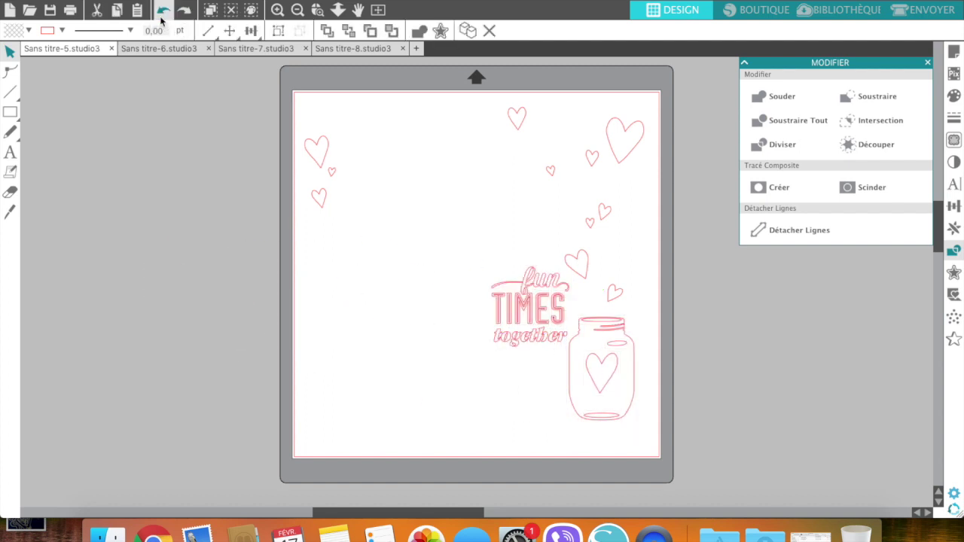
pyautogui.click(160, 17)
pyautogui.click(161, 16)
pyautogui.click(160, 16)
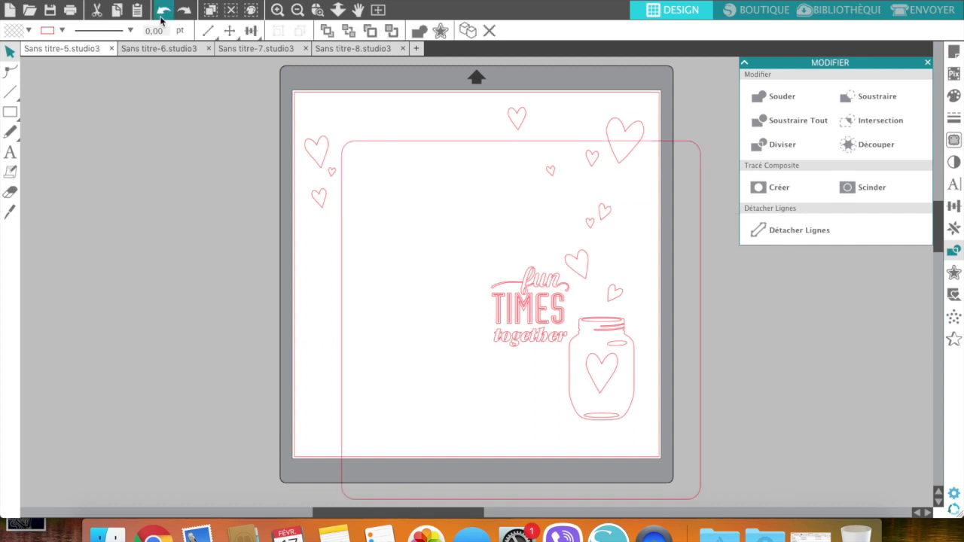
pyautogui.click(160, 16)
pyautogui.click(160, 16)
pyautogui.click(160, 17)
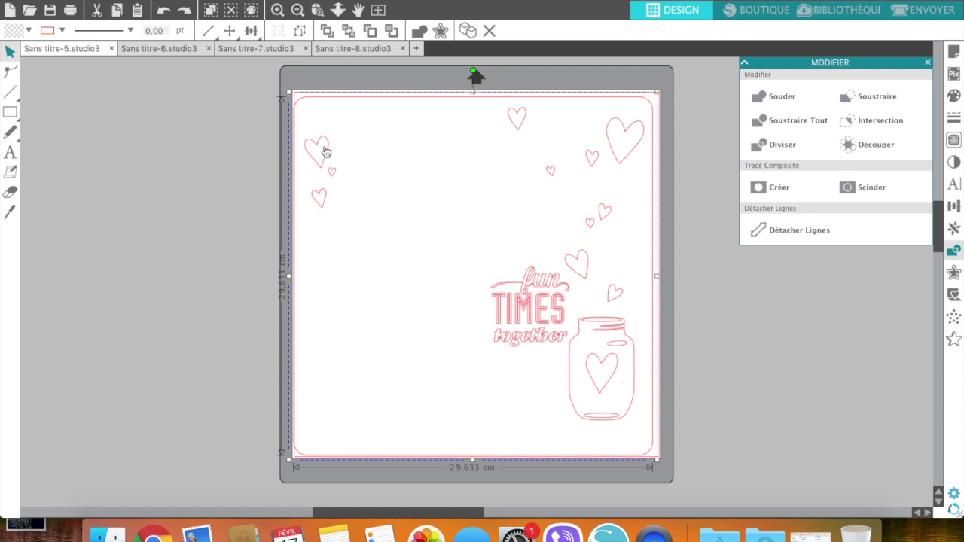
pyautogui.press('super+z')
# Combine the whole hearts-and-jar design into a compound path and release it into separate pieces.
pyautogui.moveTo(334, 174); pyautogui.dragTo(339, 154)
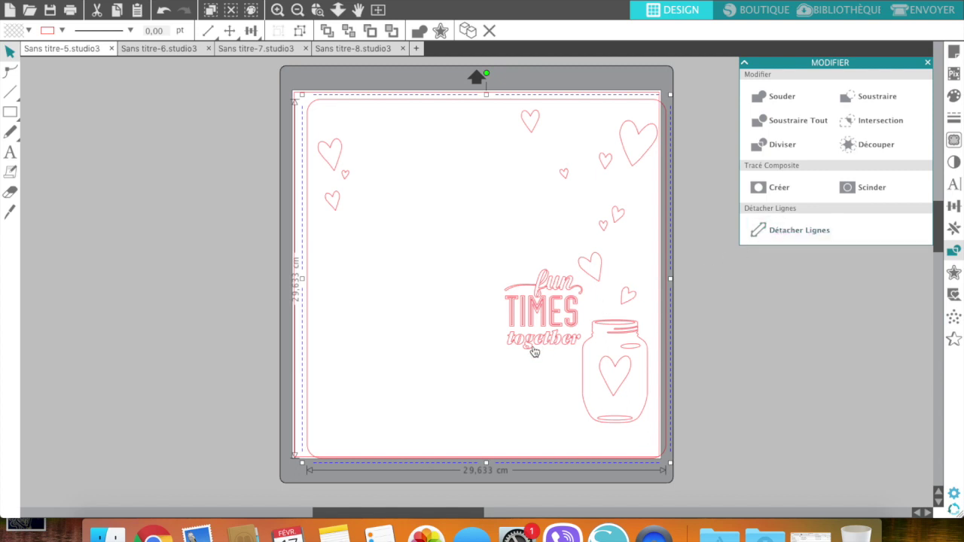
pyautogui.rightClick(334, 164)
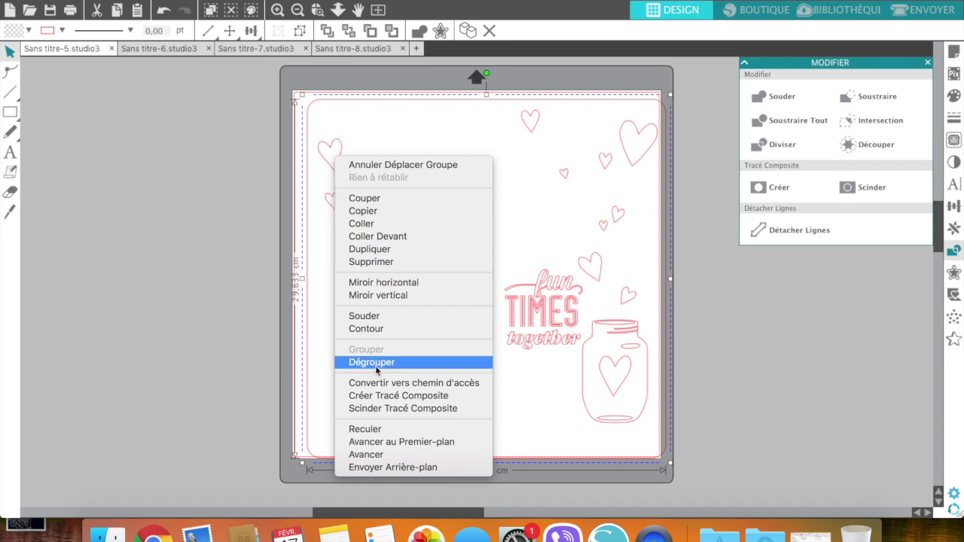
pyautogui.click(375, 399)
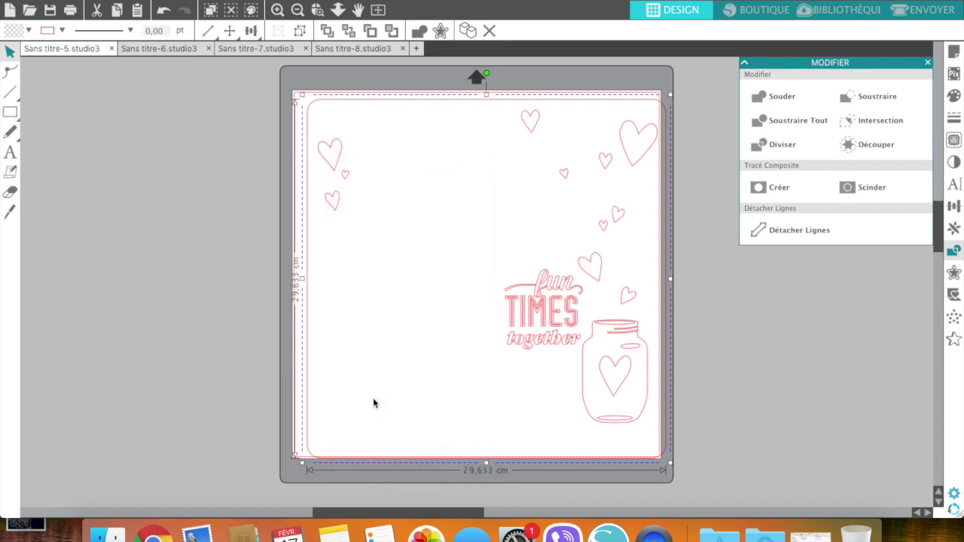
pyautogui.rightClick(337, 164)
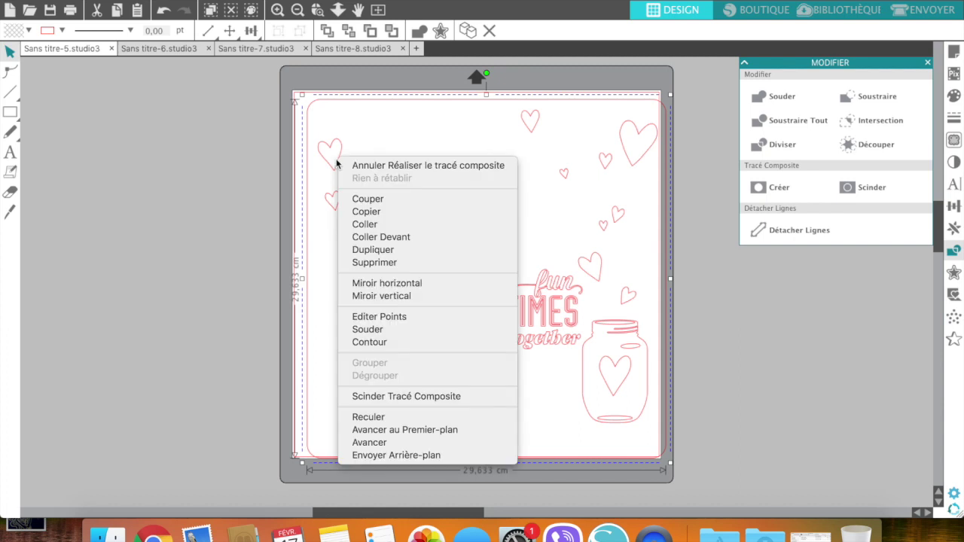
pyautogui.click(366, 399)
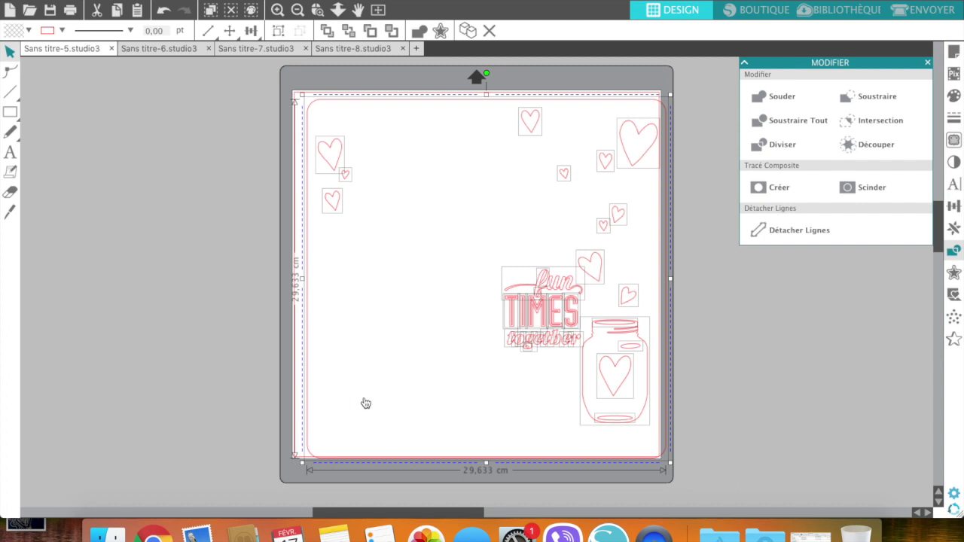
# Open the design store and go from the "waves" search results to the newly released designs.
pyautogui.click(763, 11)
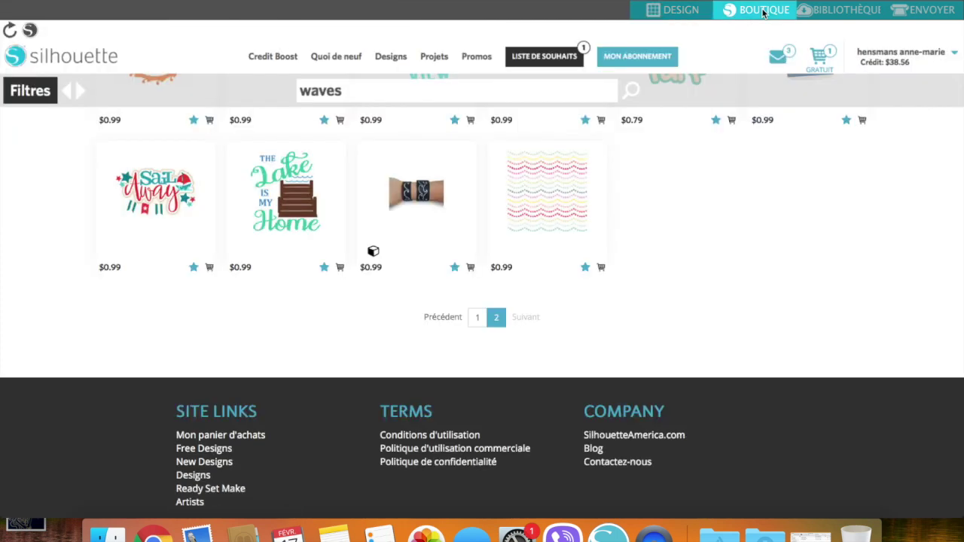
pyautogui.scroll(5, 331, 143)
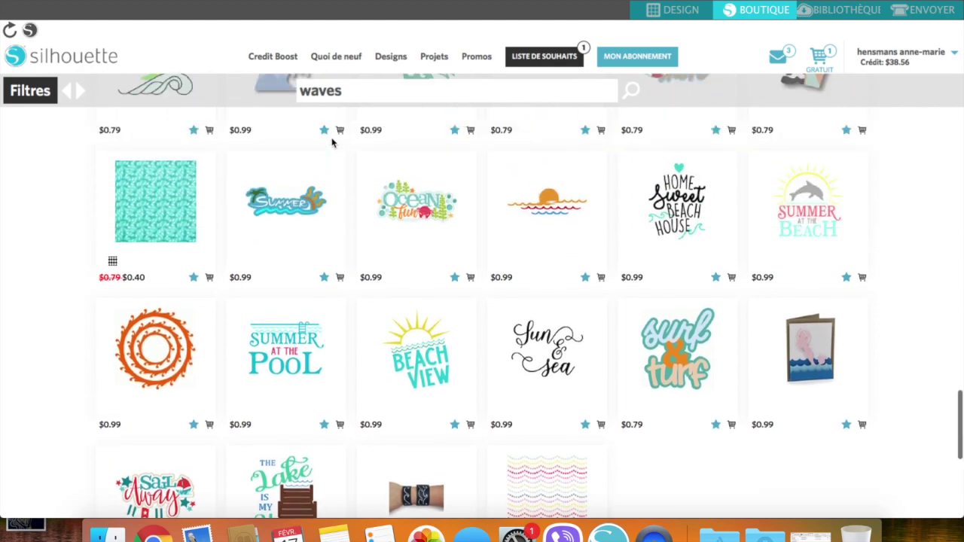
pyautogui.scroll(15, 331, 143)
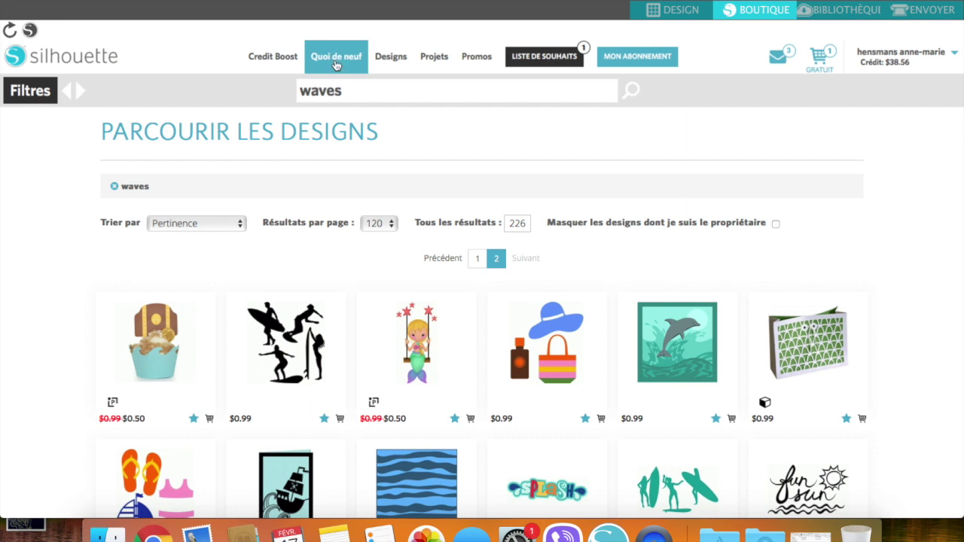
pyautogui.scroll(-3, 477, 347)
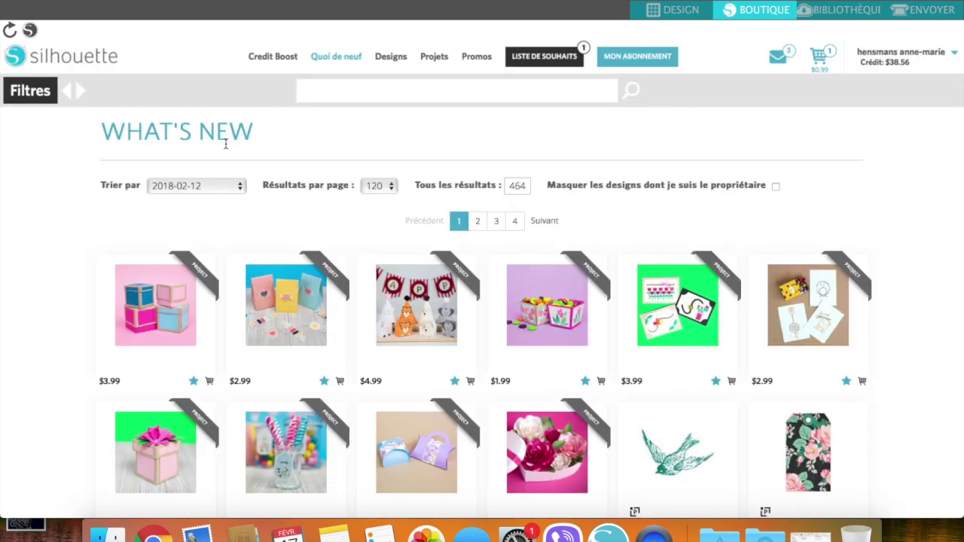
# Browse the store's newly released projects, fonts and designs, and return to the first projects in the list.
pyautogui.scroll(-3, 253, 405)
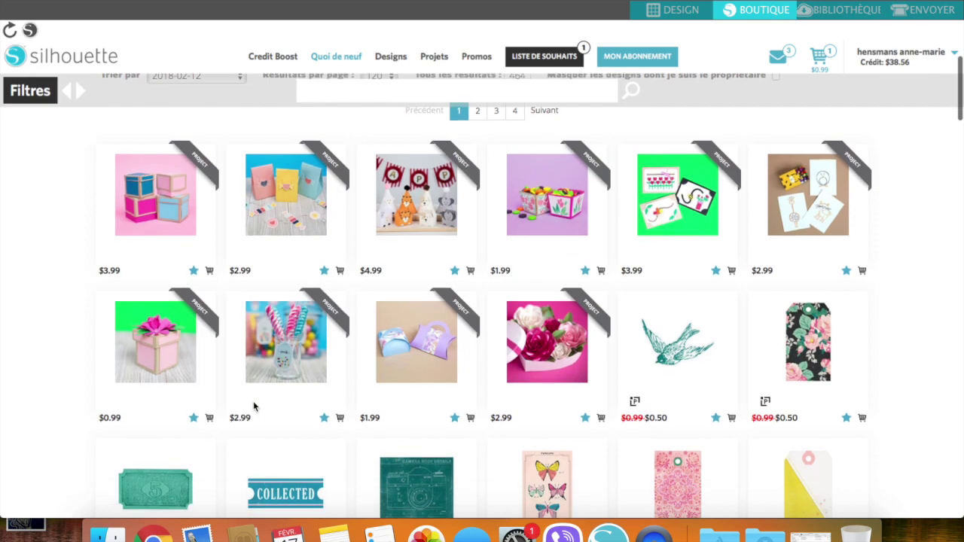
pyautogui.scroll(-5, 253, 407)
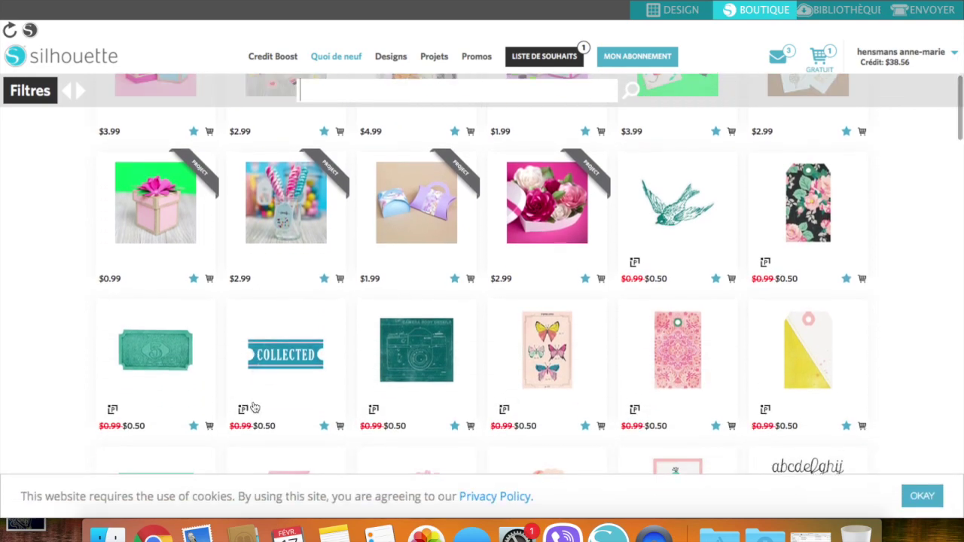
pyautogui.scroll(-12, 254, 407)
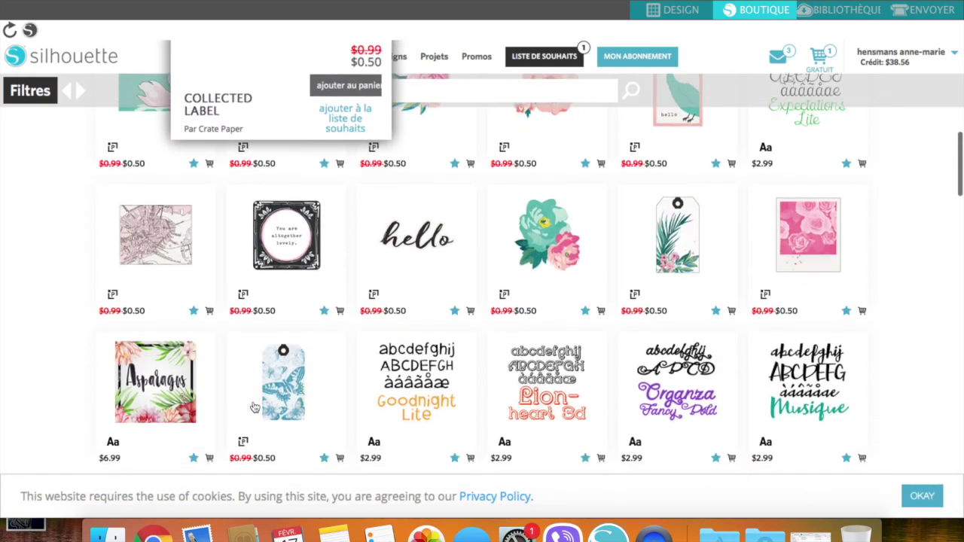
pyautogui.scroll(-12, 253, 402)
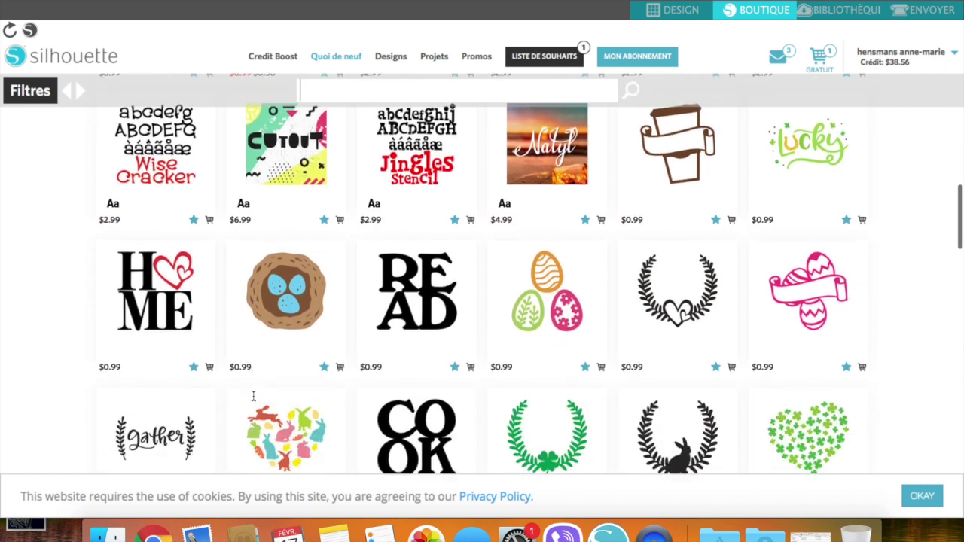
pyautogui.scroll(-6, 253, 397)
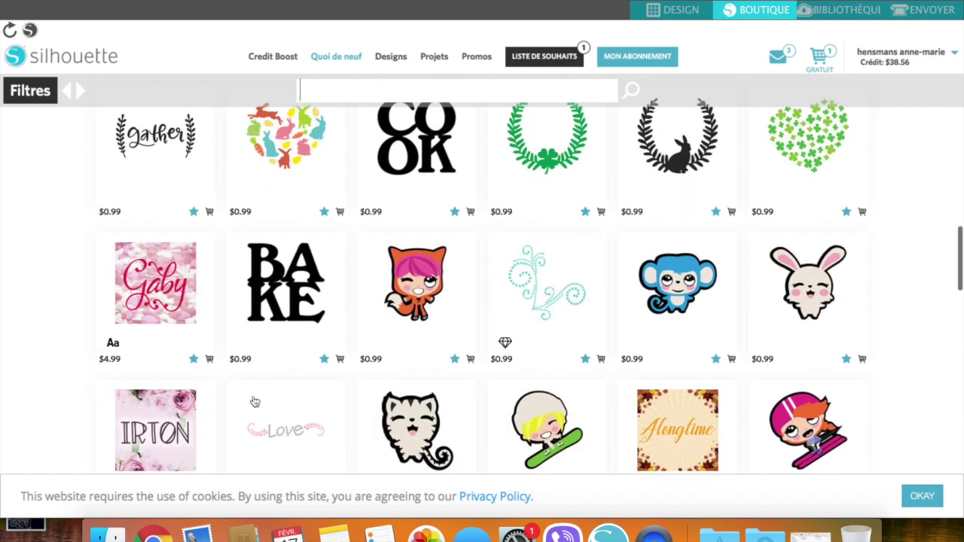
pyautogui.scroll(-13, 255, 402)
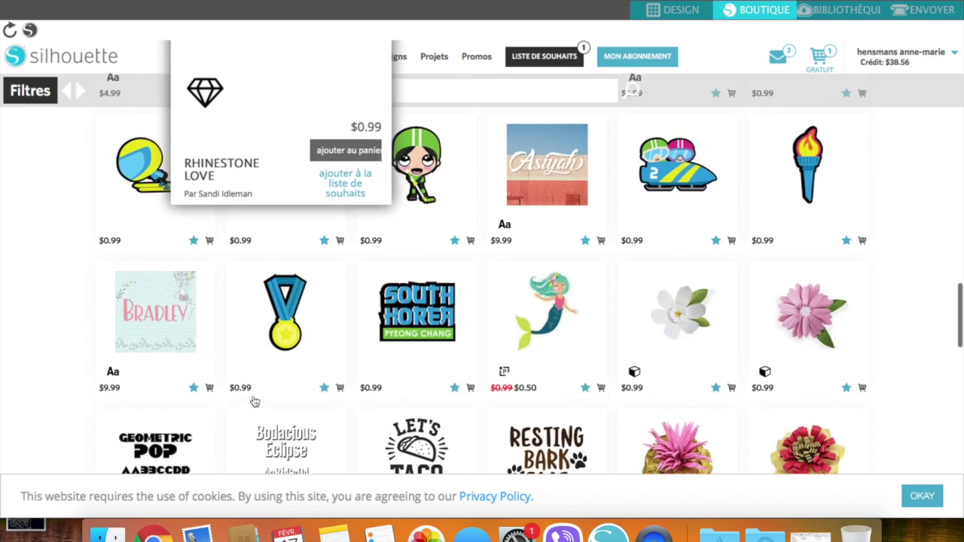
pyautogui.scroll(20, 254, 401)
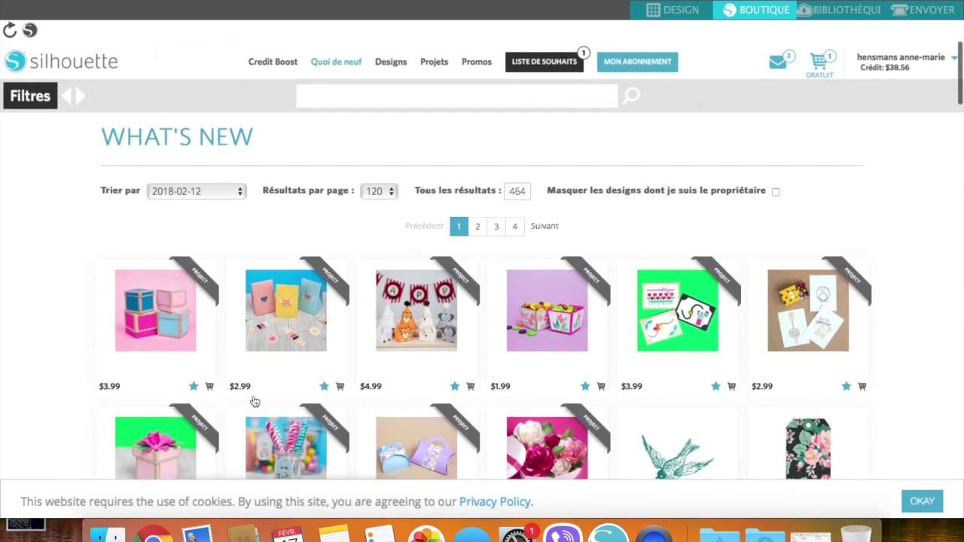
pyautogui.scroll(-4, 255, 401)
pyautogui.scroll(-1, 254, 402)
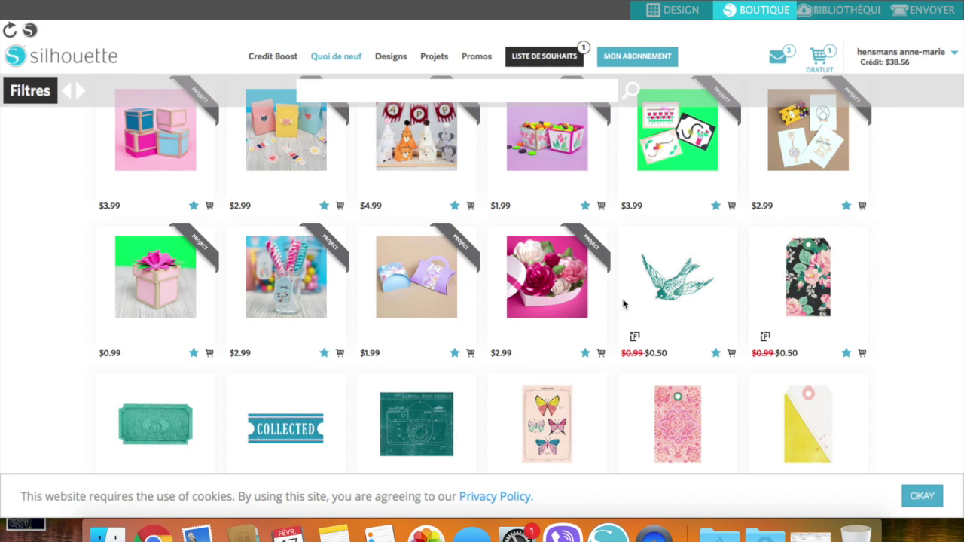
# View the details and included designs of the heart box with roses project, and return to the list of new designs.
pyautogui.moveTo(546, 256)
pyautogui.scroll(-1, 47, 416)
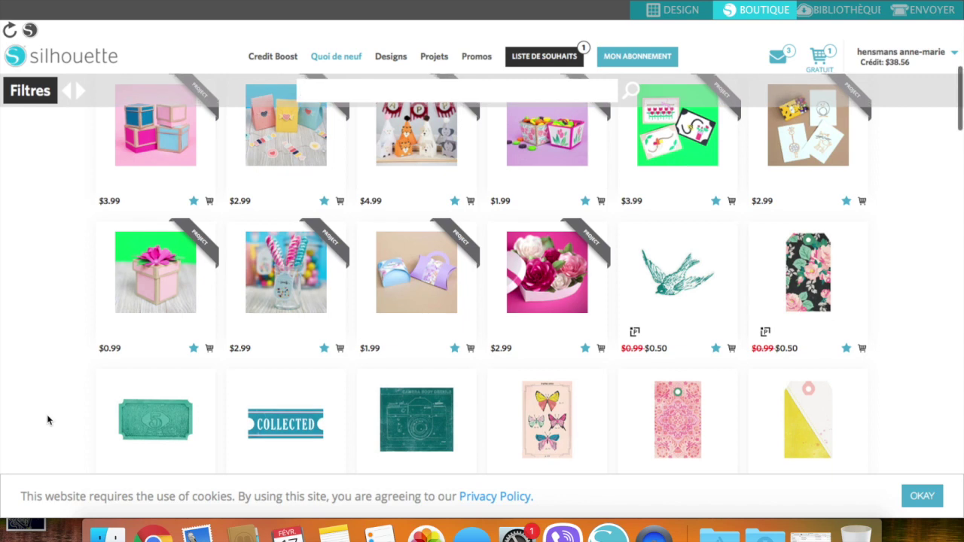
pyautogui.moveTo(554, 284)
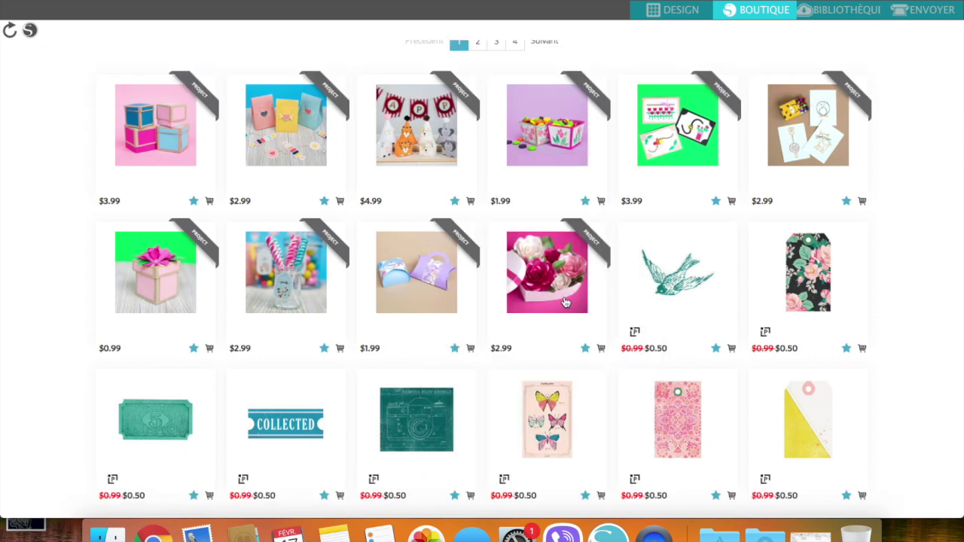
pyautogui.click(565, 302)
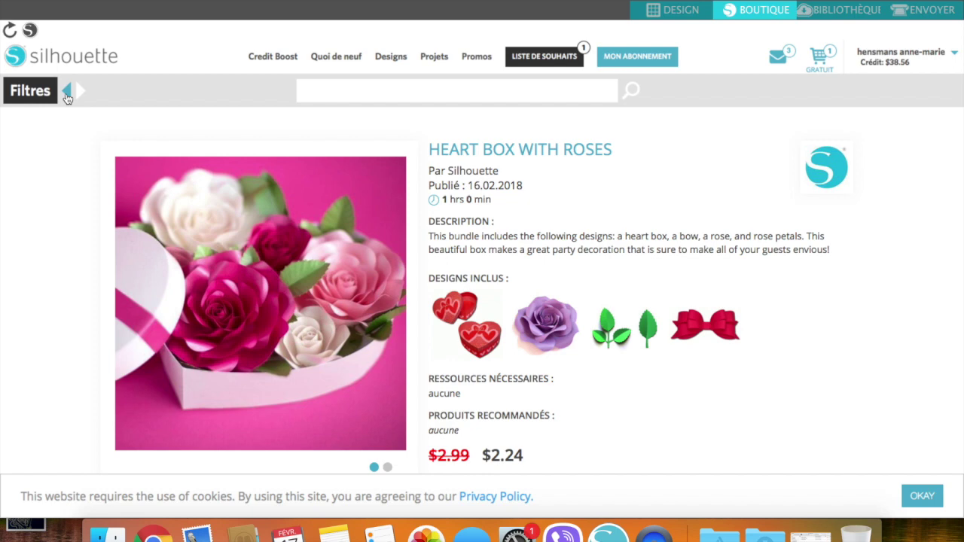
pyautogui.click(67, 94)
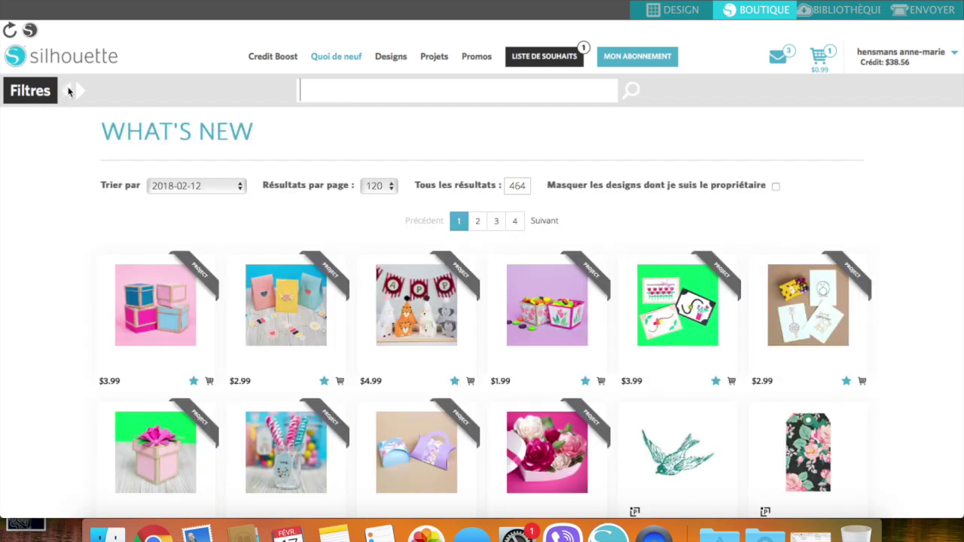